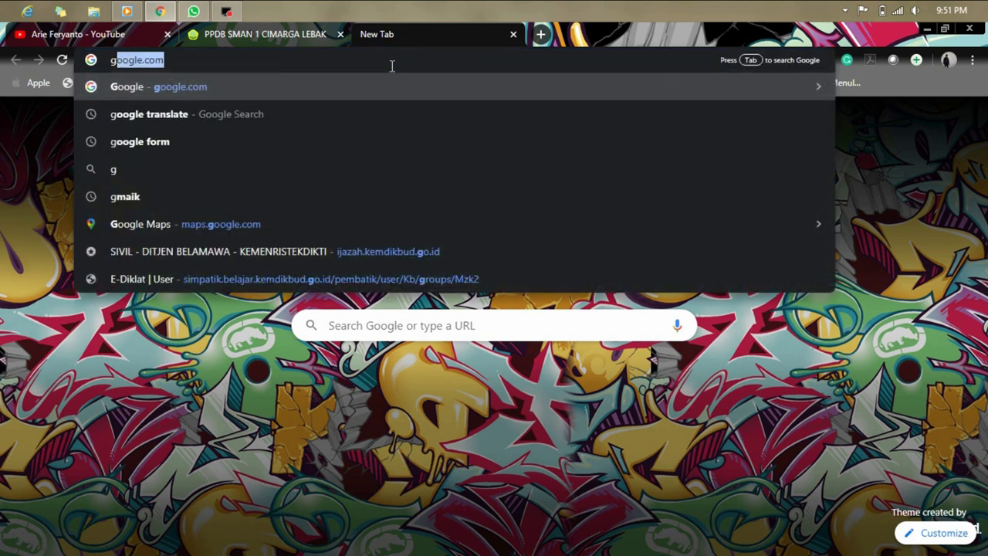
# Search for gmail, open the Gmail site, then close its tab to return to the PPDB homepage.
pyautogui.press('BackSpace')
pyautogui.write('mail')
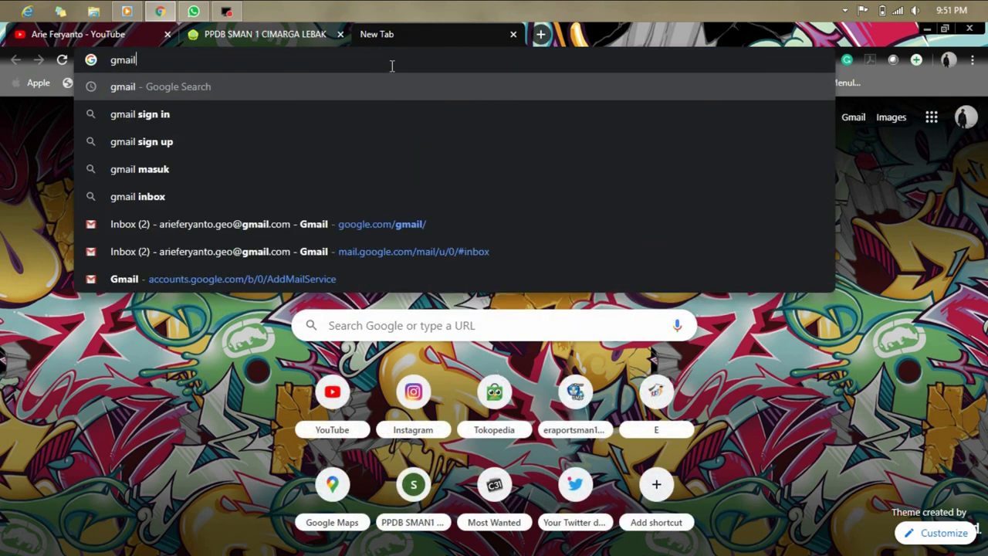
pyautogui.press('Return')
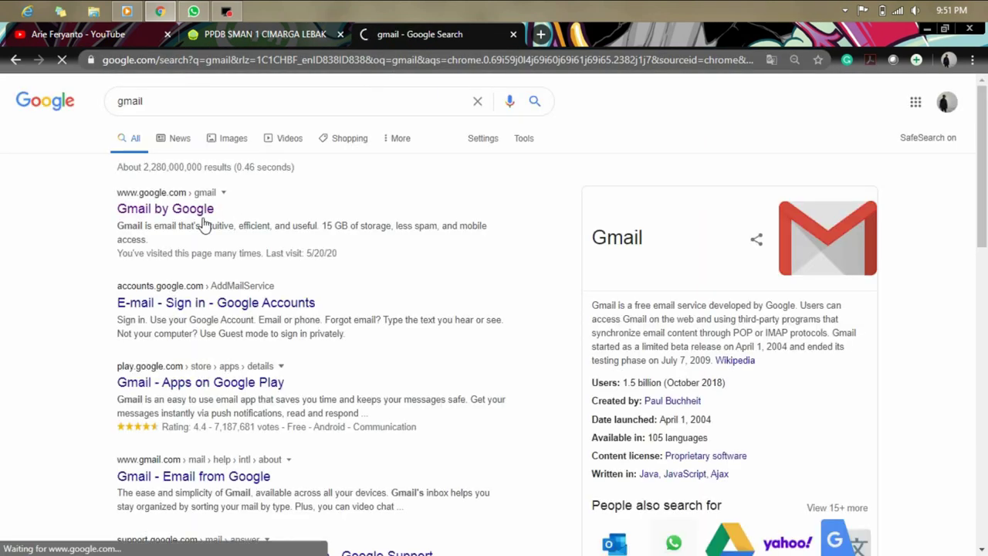
pyautogui.click(185, 219)
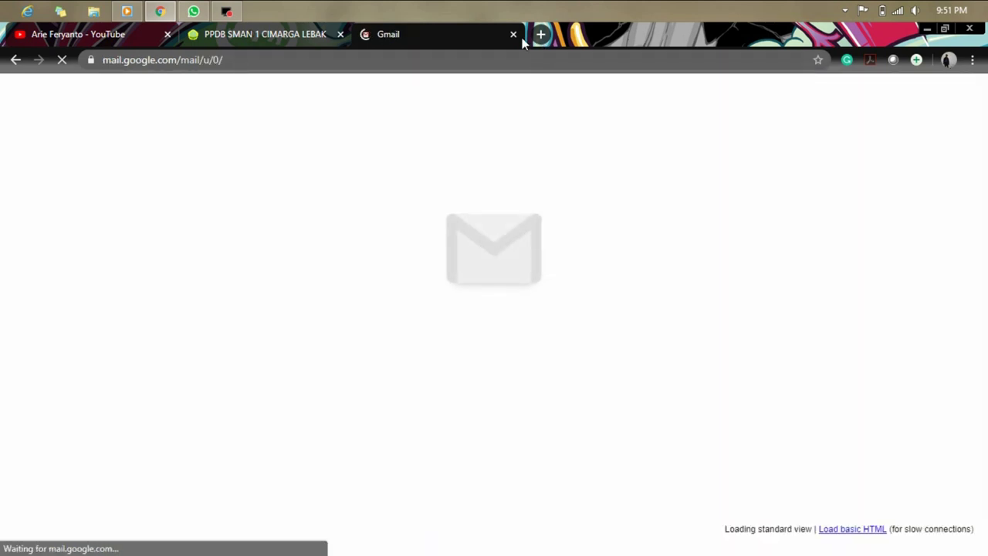
pyautogui.click(512, 35)
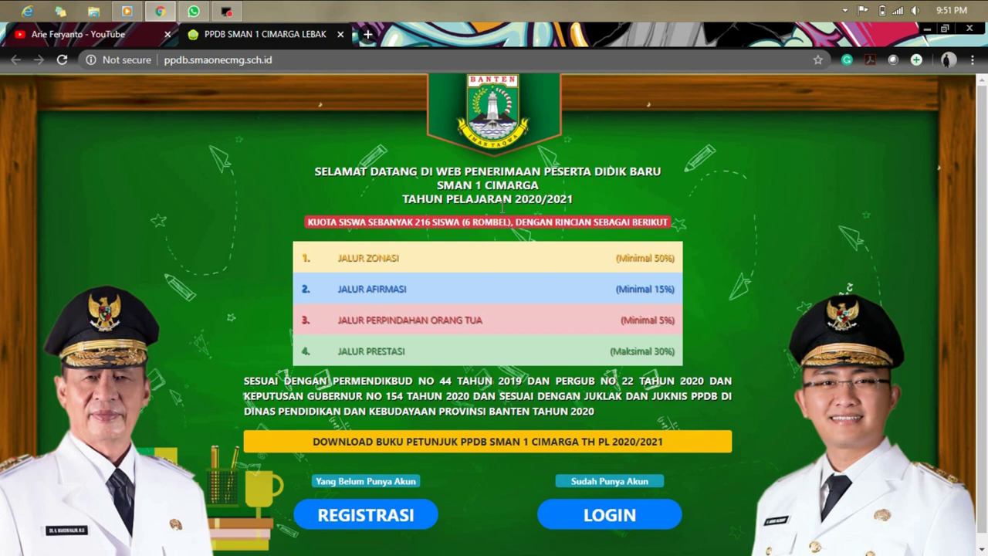
# Scroll down the PPDB homepage and open the REGISTRASI account-creation form.
pyautogui.scroll(-1, 885, 235)
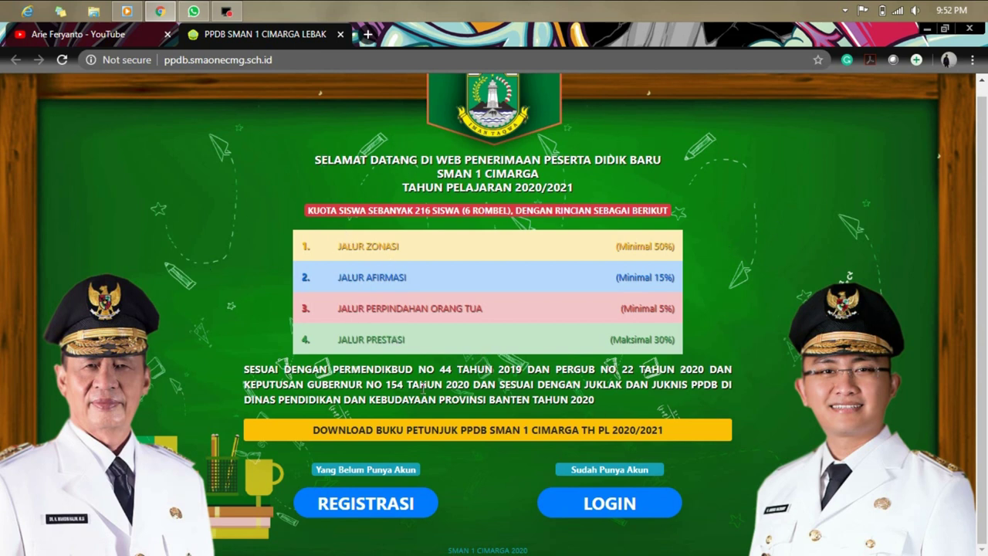
pyautogui.click(395, 509)
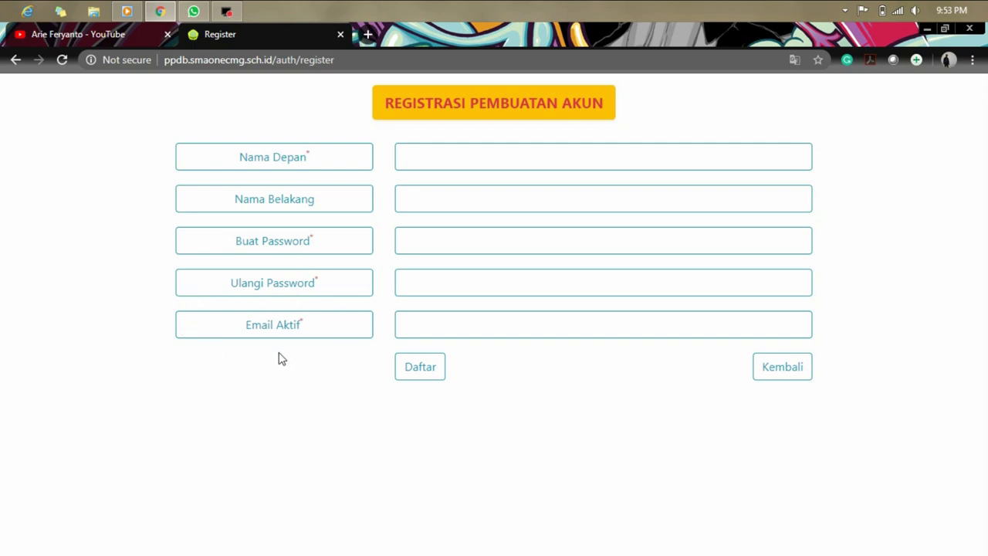
# Enter the student's first name (Nama Depan) and last name (Nama Belakang).
pyautogui.click(504, 163)
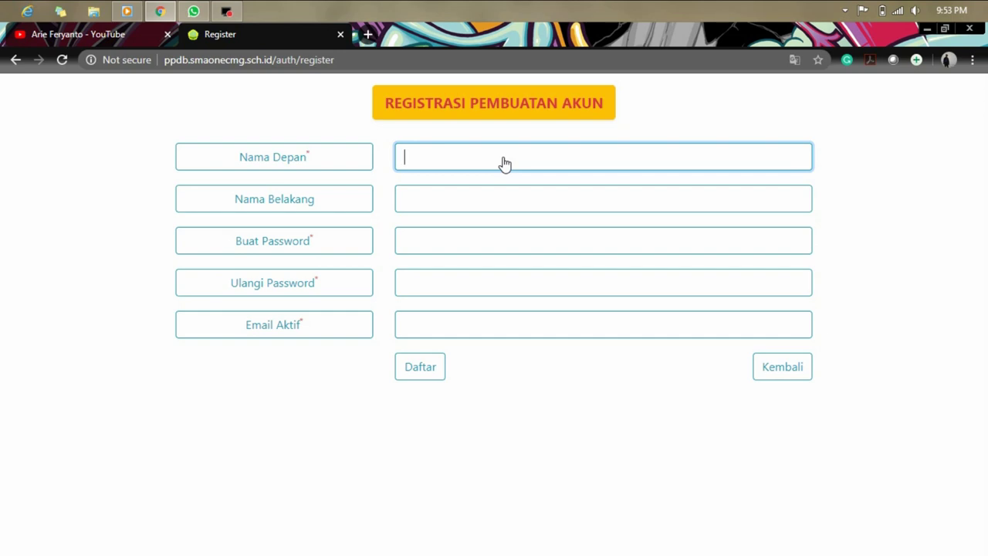
pyautogui.write('Kumala')
pyautogui.click(497, 199)
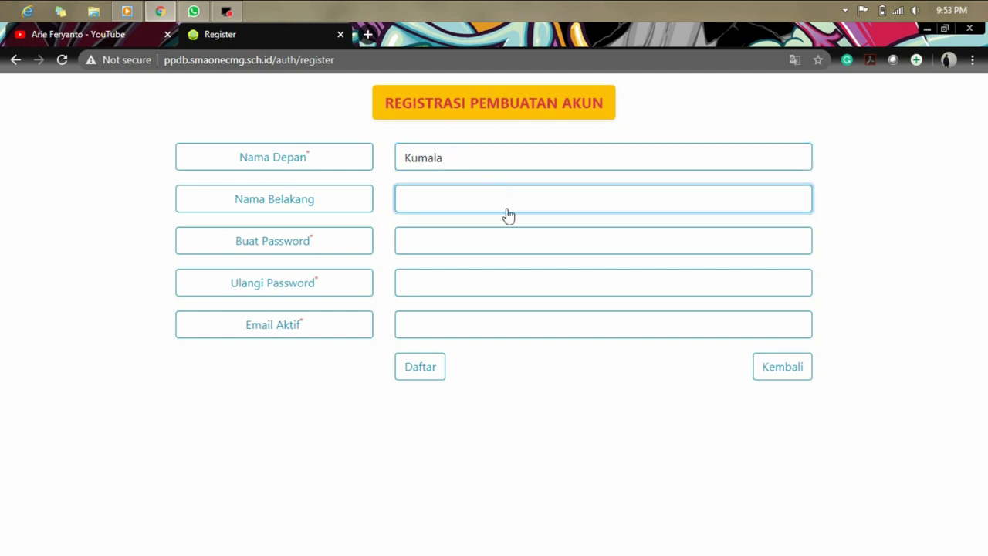
pyautogui.click(503, 240)
pyautogui.click(490, 195)
pyautogui.write('S')
pyautogui.press('Delete')
# Fill in the password and its repeat, enter the active e-mail address, and submit with Daftar.
pyautogui.click(484, 240)
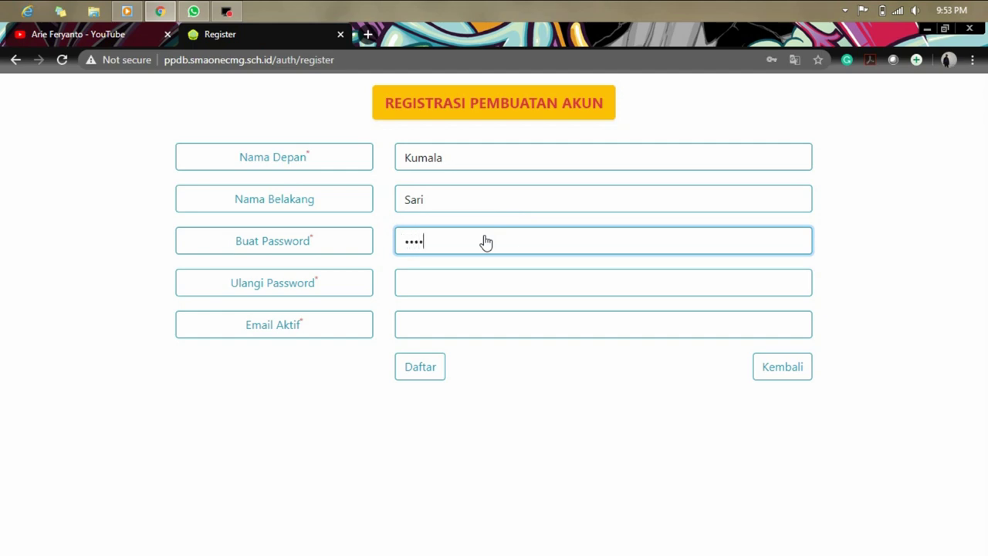
pyautogui.click(496, 284)
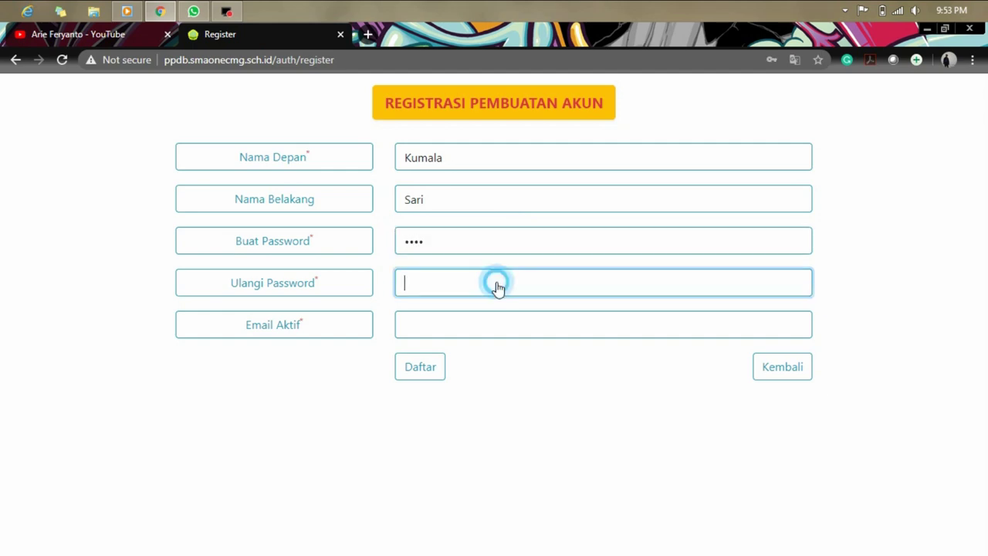
pyautogui.write('1234')
pyautogui.click(514, 323)
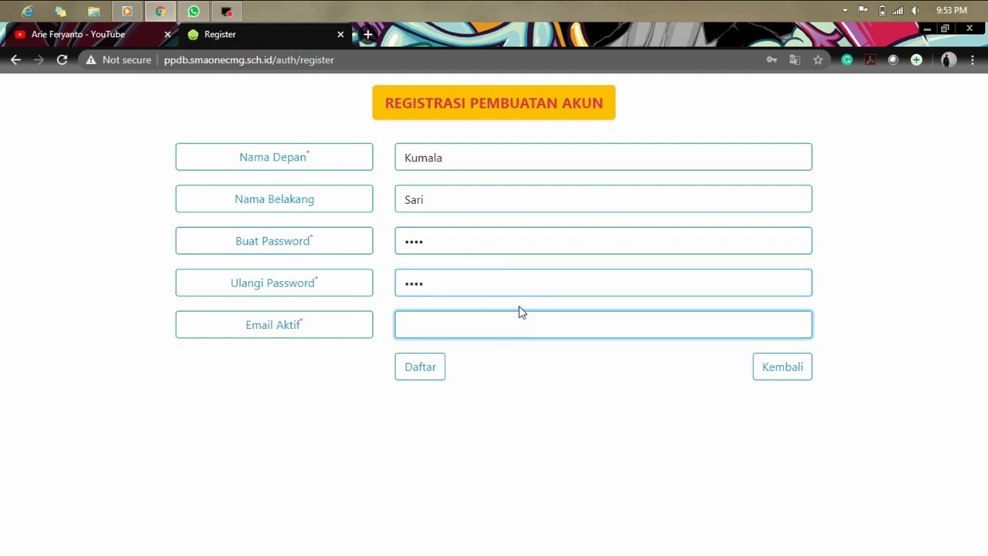
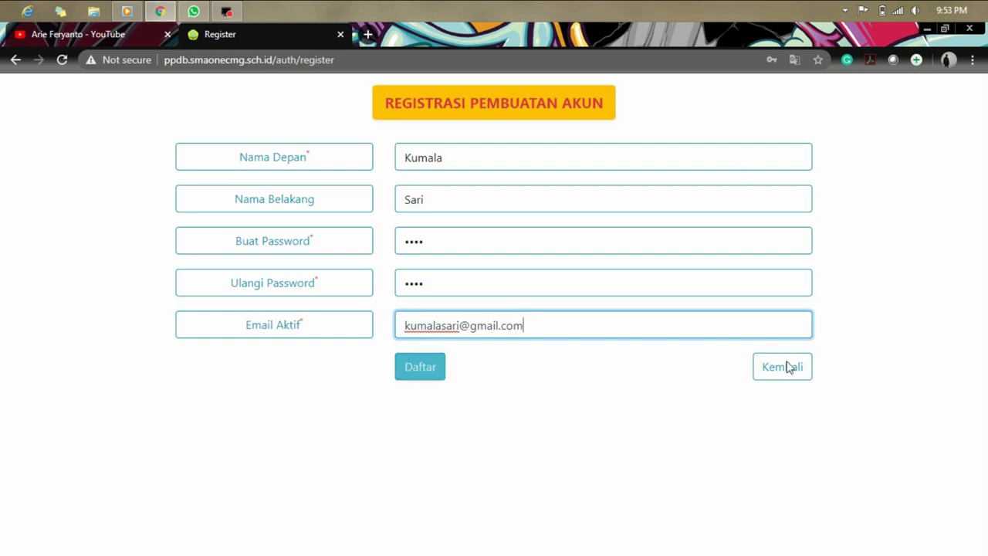
pyautogui.click(424, 357)
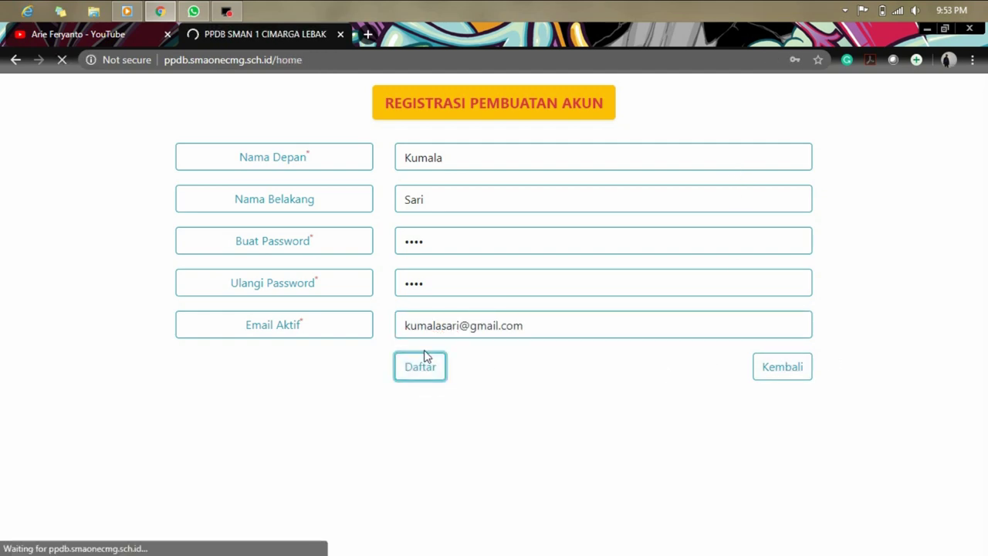
# Dismiss Chrome's save-password prompt and go to the LOGIN page.
pyautogui.click(817, 81)
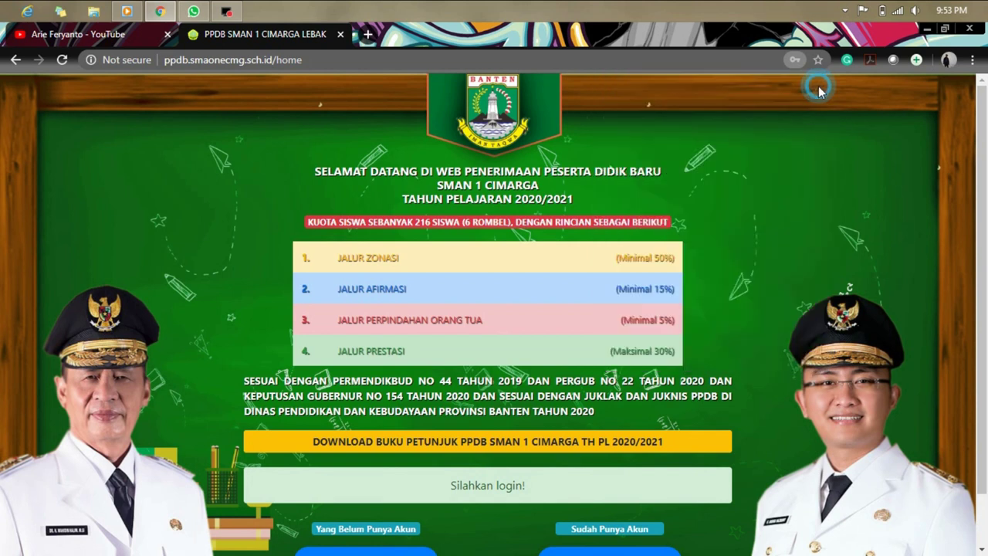
pyautogui.scroll(-1, 672, 320)
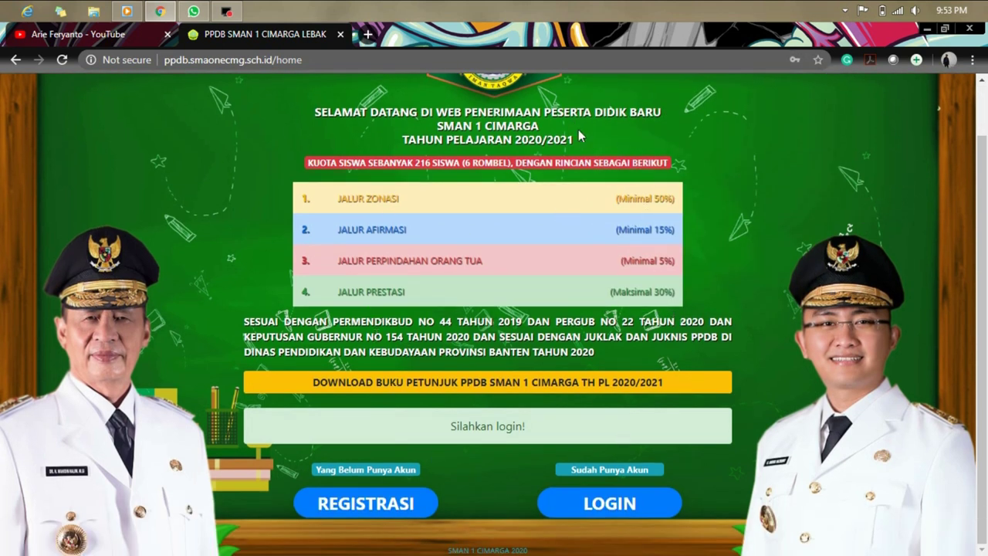
pyautogui.scroll(1, 741, 363)
pyautogui.scroll(-1, 742, 363)
pyautogui.click(631, 511)
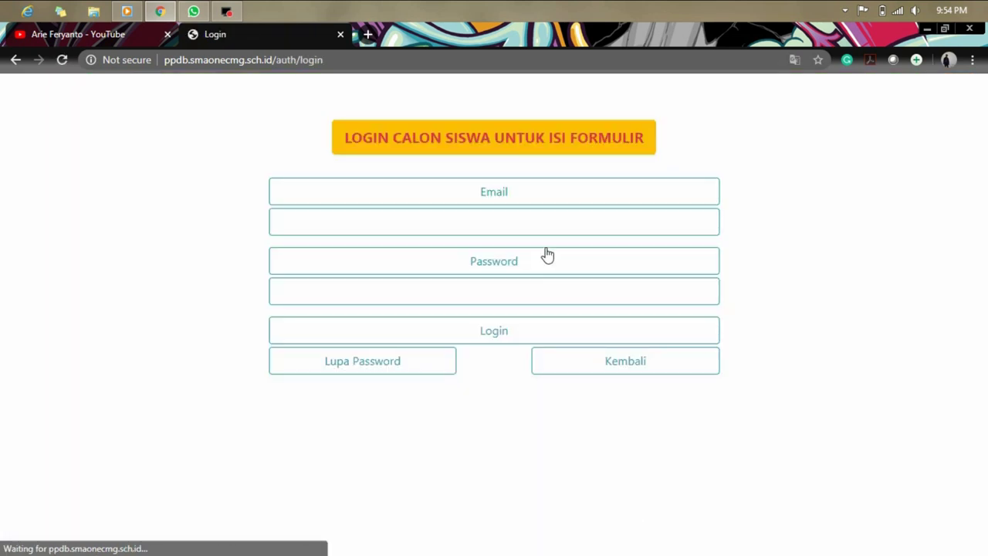
# Log in with the new account's e-mail address and password.
pyautogui.click(544, 232)
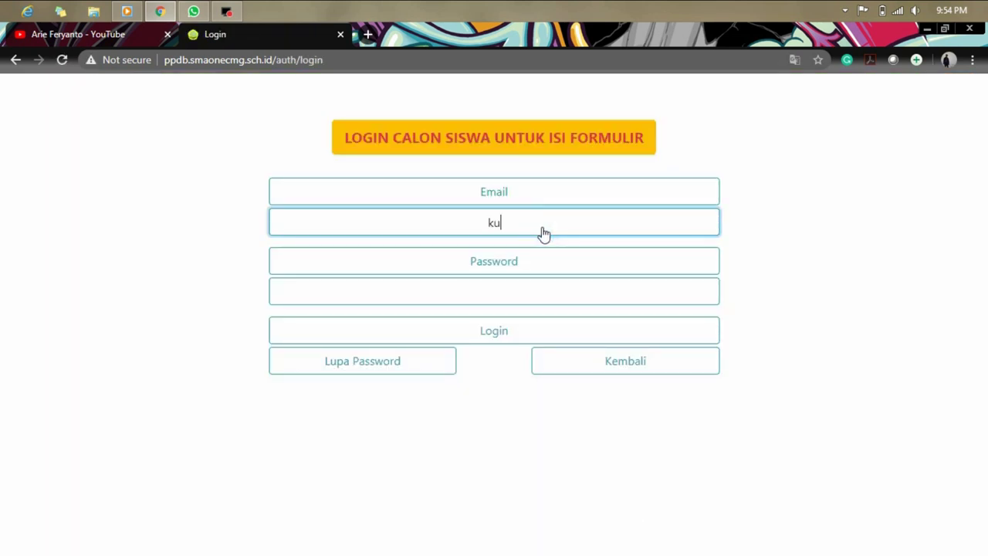
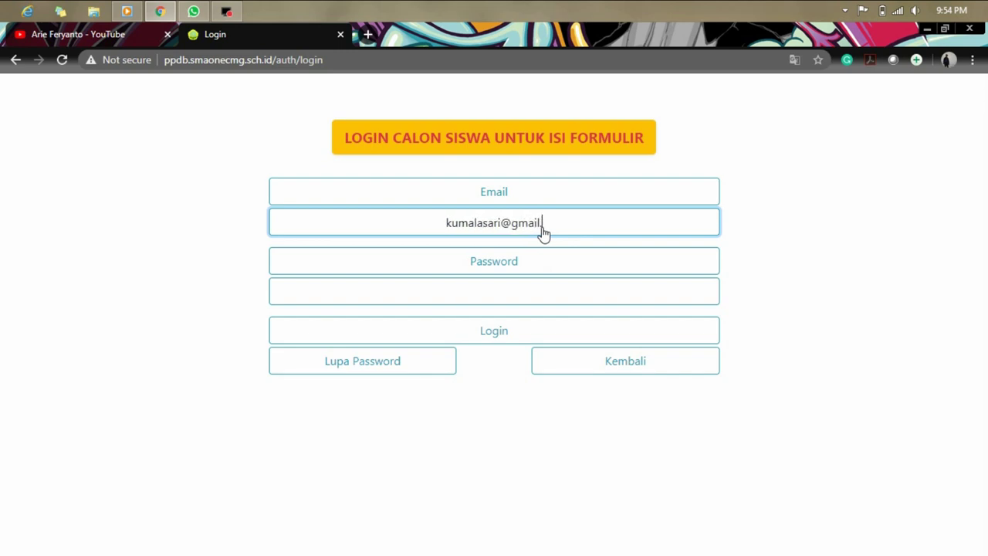
pyautogui.press('Tab')
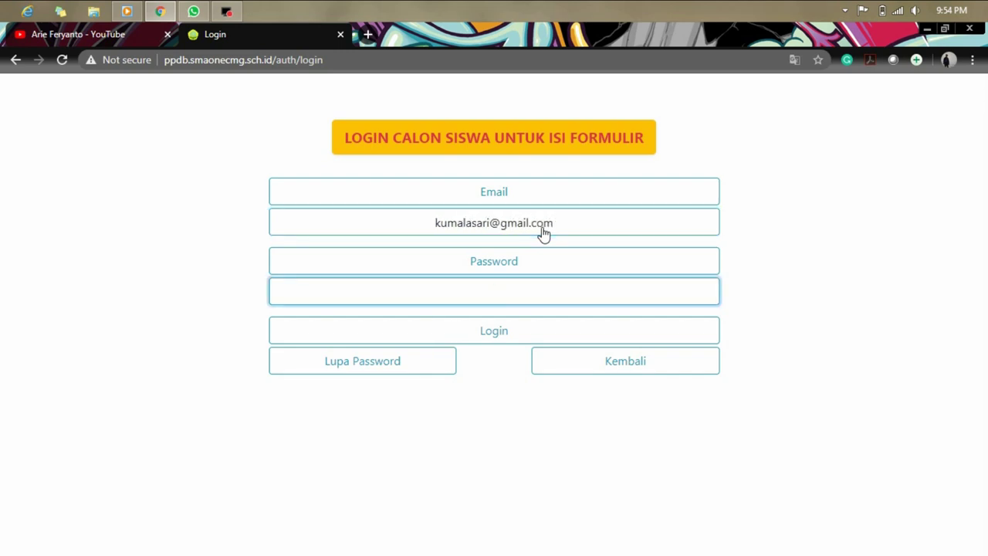
pyautogui.write('1234')
pyautogui.click(548, 330)
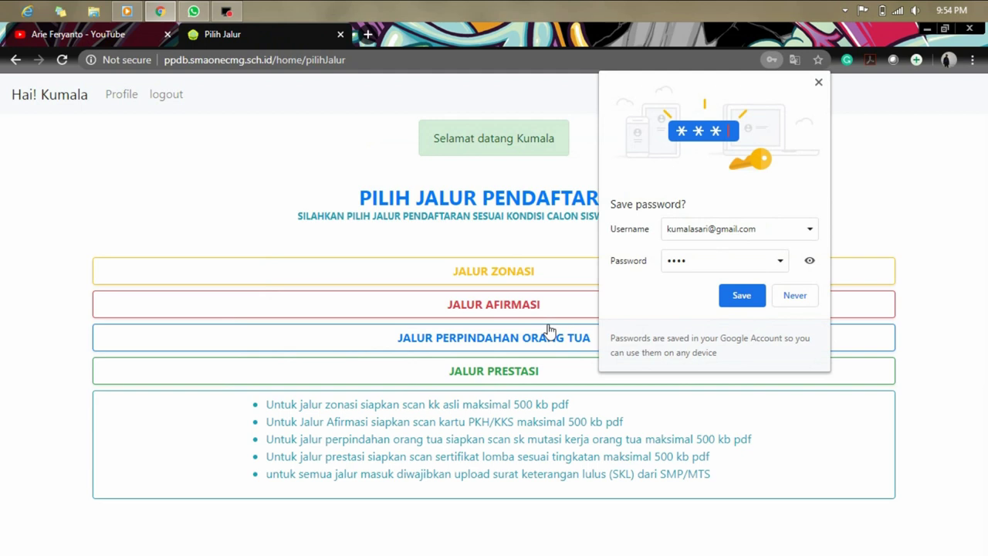
# Dismiss the save-password prompt, check the profile shows status Belum Selesai, then return to route selection.
pyautogui.click(818, 82)
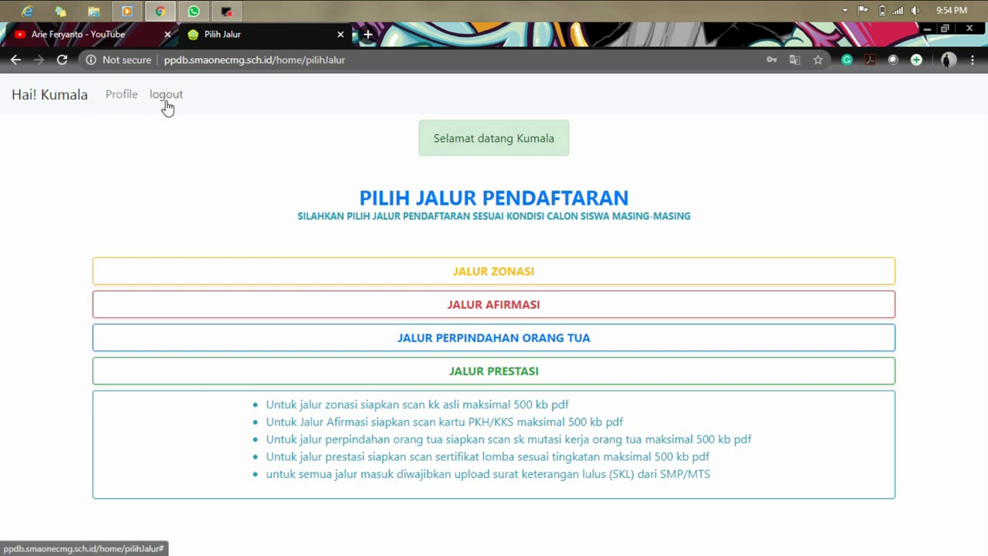
pyautogui.click(126, 104)
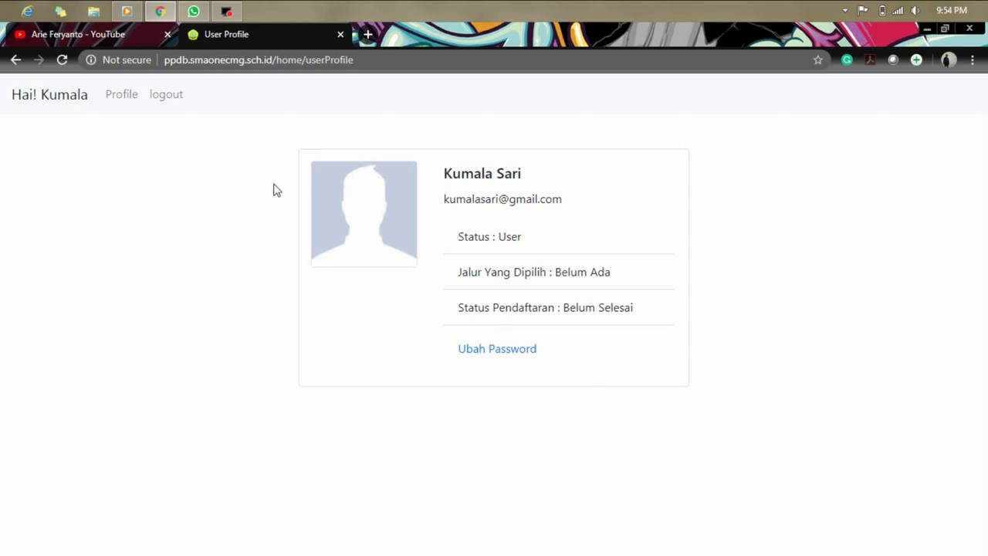
pyautogui.click(43, 108)
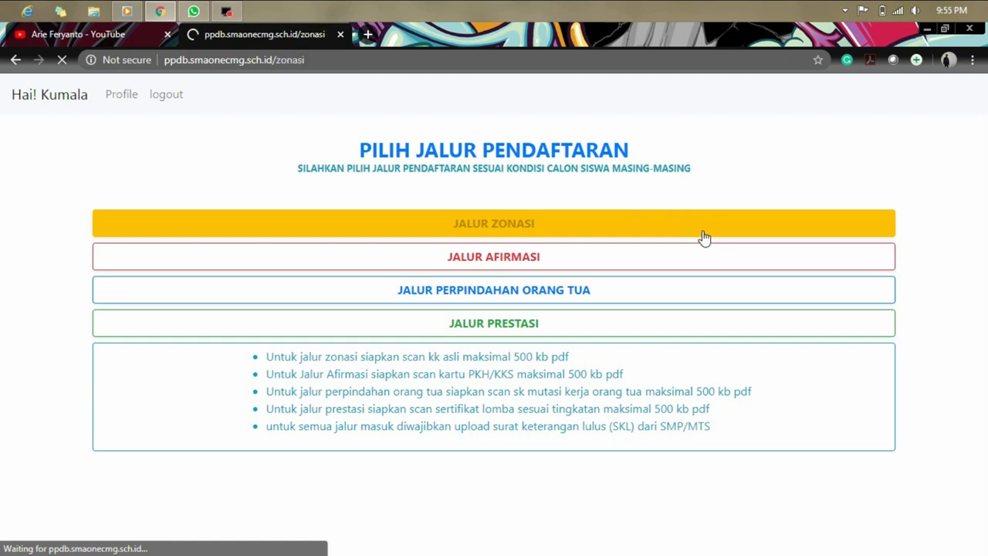
# Enter the student's name on the Jalur Zonasi form.
pyautogui.scroll(-8, 827, 338)
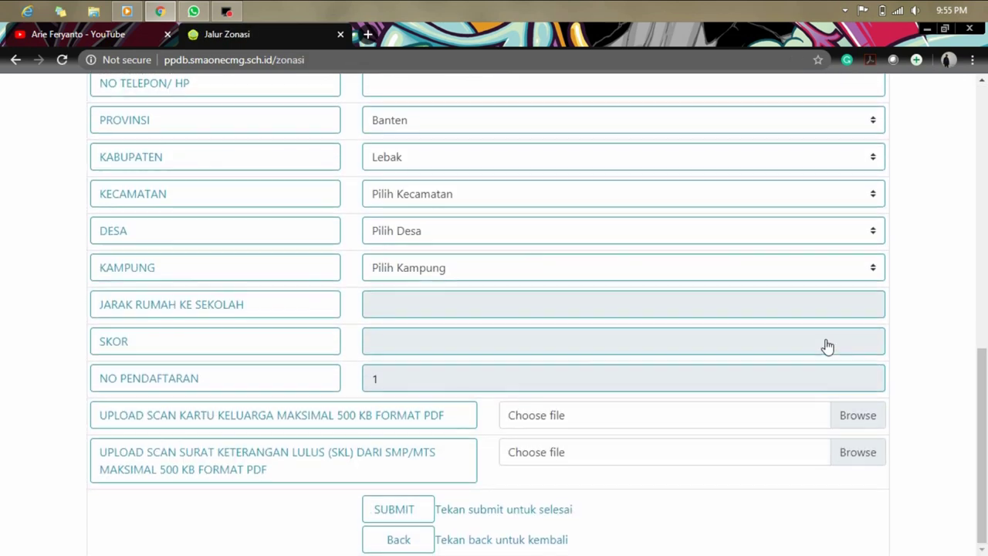
pyautogui.scroll(8, 827, 339)
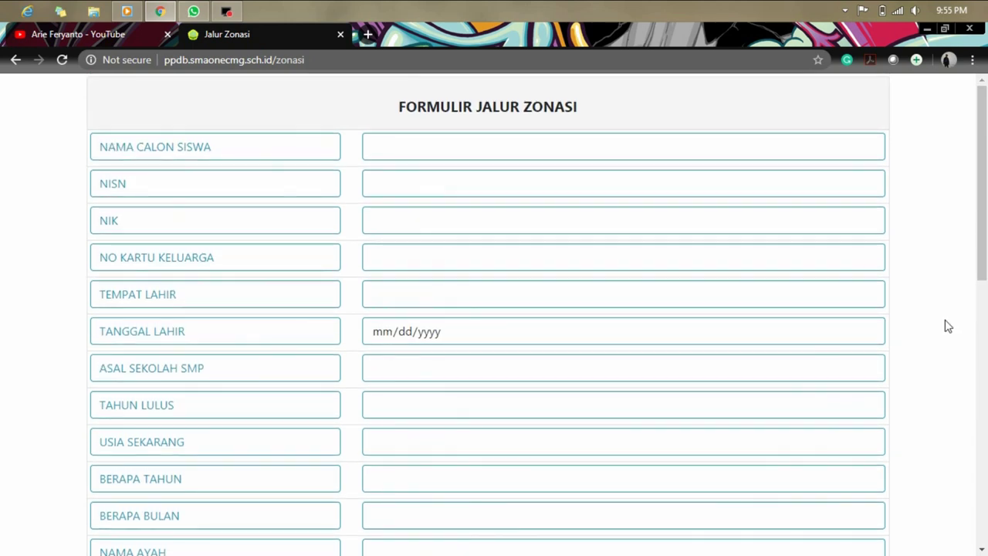
pyautogui.click(630, 149)
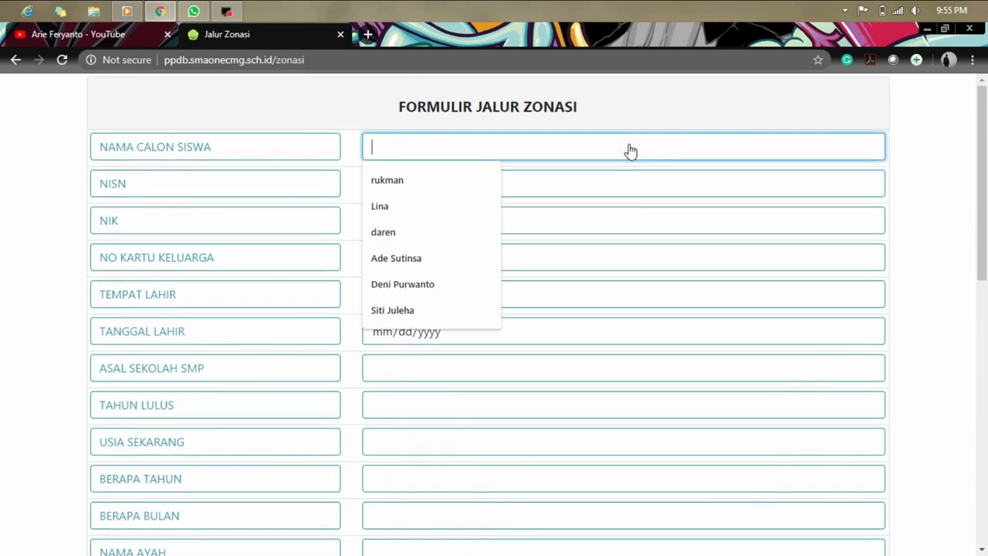
pyautogui.write('Kumala')
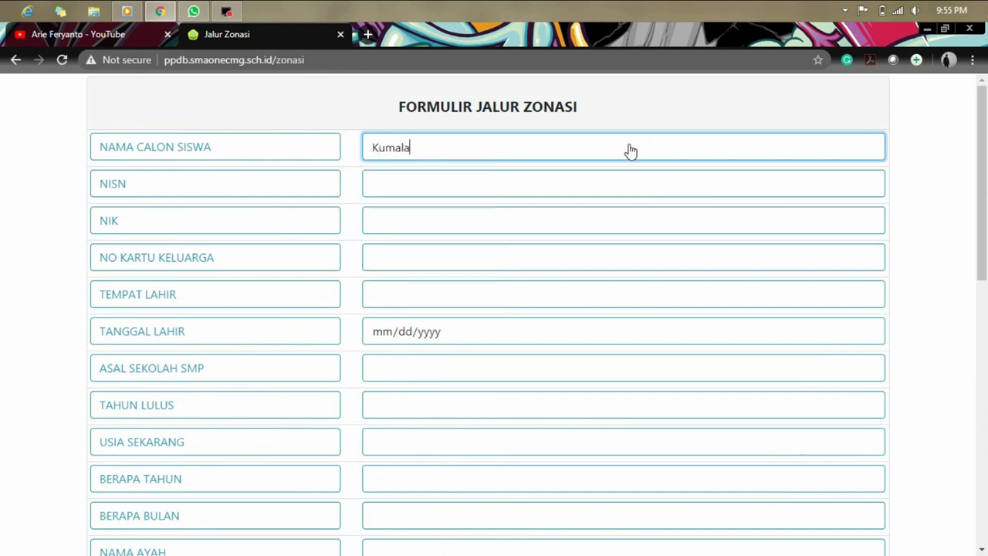
pyautogui.press('Tab')
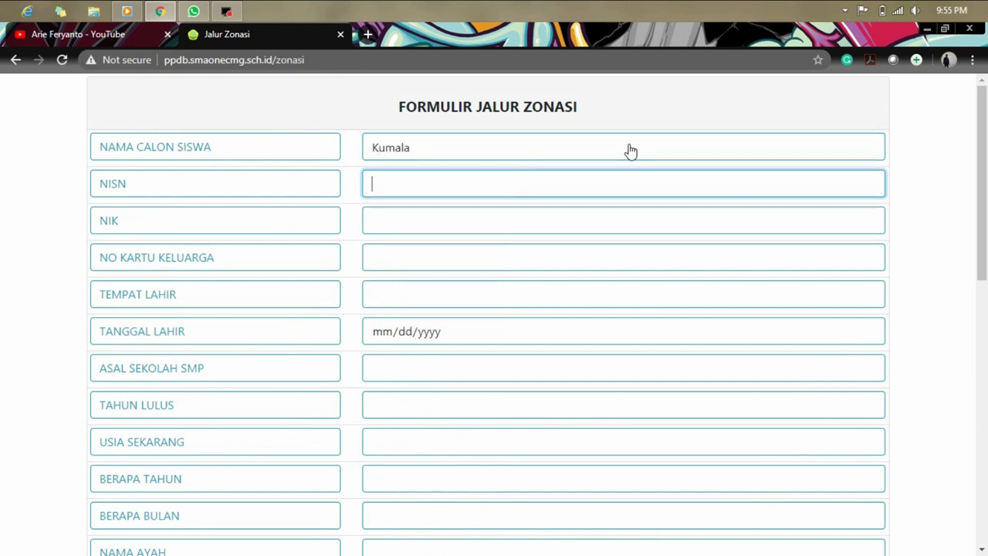
pyautogui.click(630, 150)
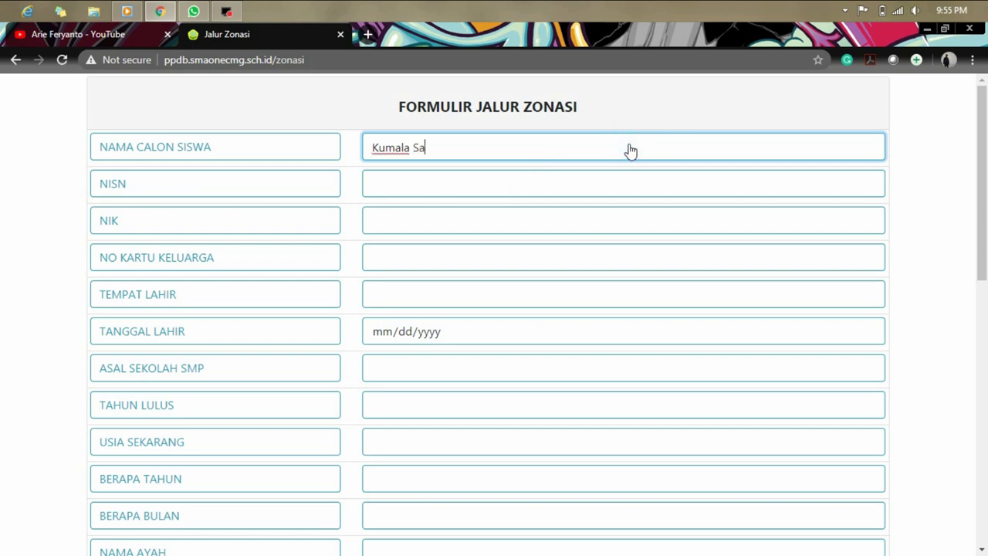
# Fill NISN, NIK and family card number from saved suggestions, and birthplace lebak.
pyautogui.click(621, 179)
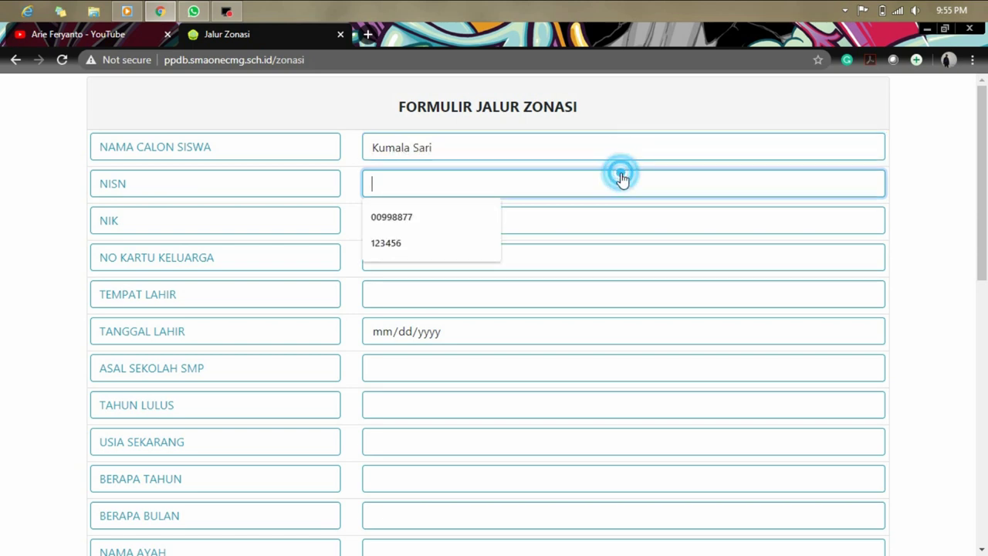
pyautogui.click(463, 217)
pyautogui.click(462, 221)
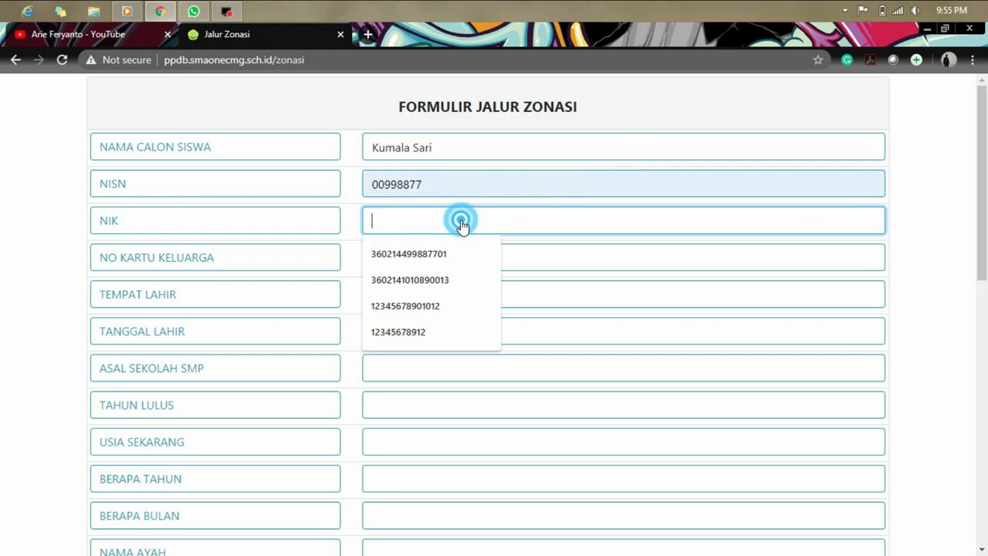
pyautogui.click(460, 242)
pyautogui.click(469, 260)
pyautogui.click(466, 293)
pyautogui.click(472, 299)
pyautogui.click(459, 324)
# Set birth date 05/05/0002 and junior high school SMPN 1 Cimarga.
pyautogui.click(481, 335)
pyautogui.write('05/')
pyautogui.write('05/0002')
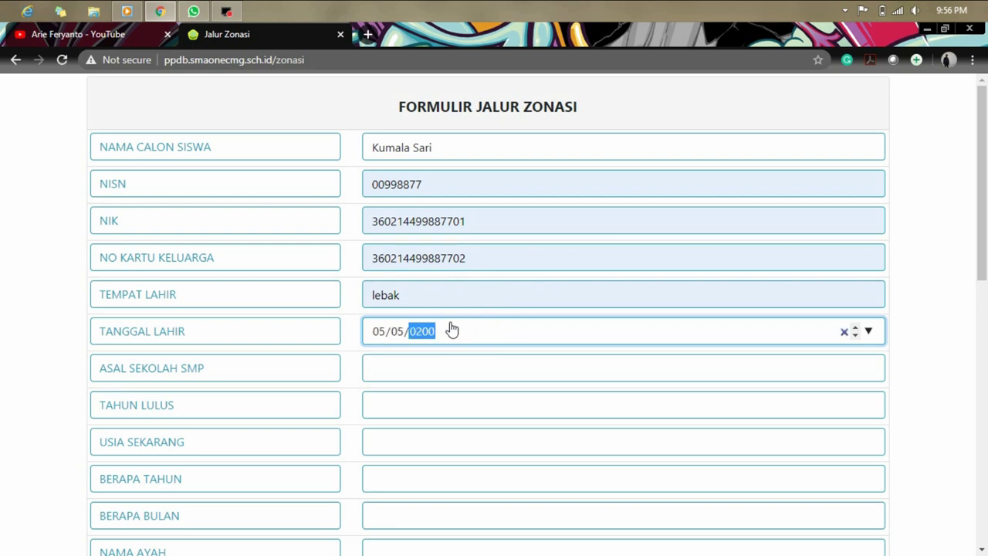
pyautogui.press('Tab')
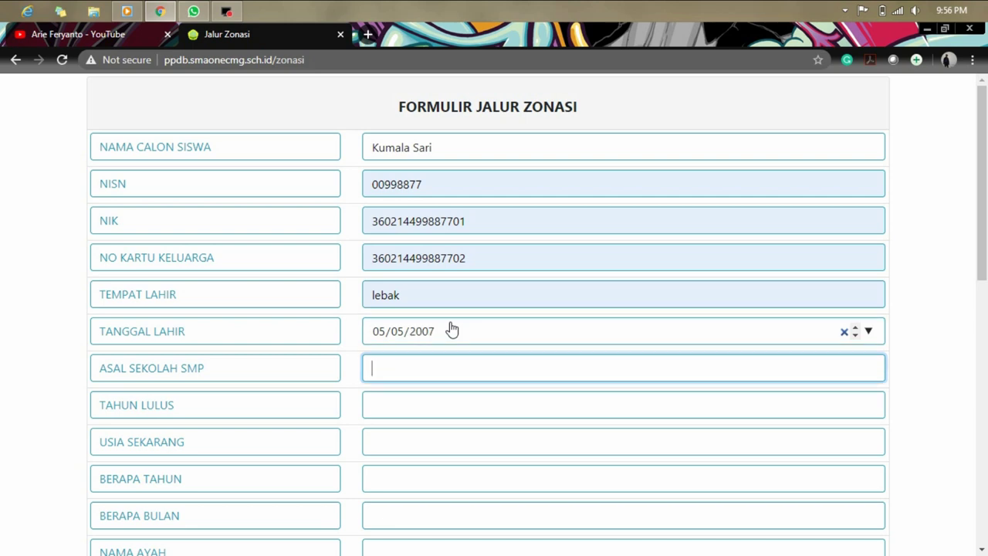
pyautogui.write('SMPN 1 Cim')
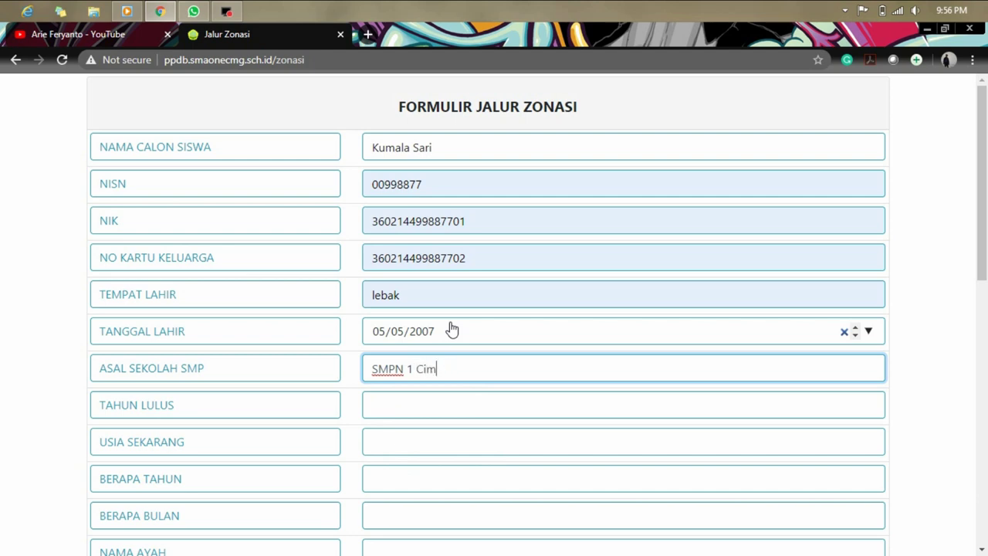
pyautogui.write('arga')
# Set graduation year 2020, current age 13, BERAPA TAHUN 13 and BERAPA BULAN 00.
pyautogui.click(452, 410)
pyautogui.click(448, 443)
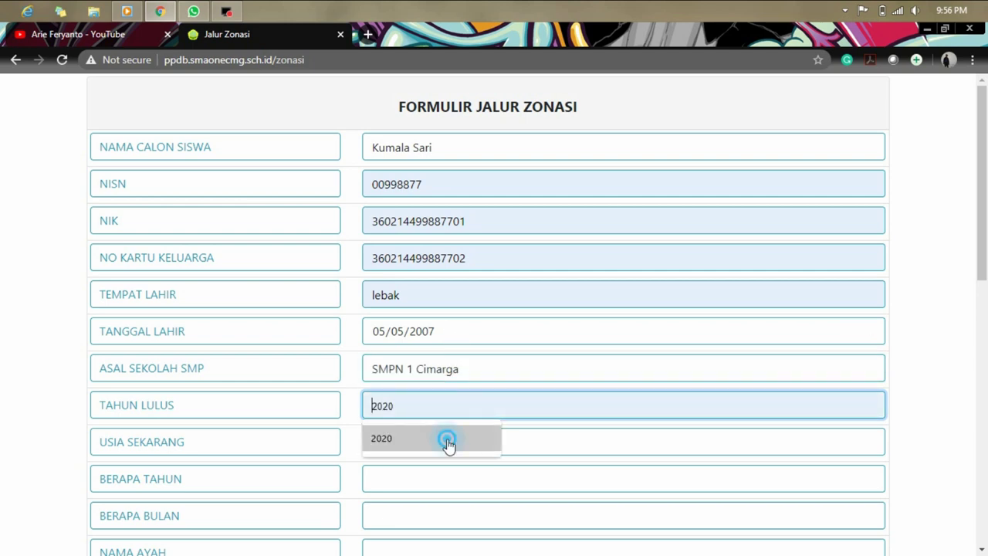
pyautogui.click(457, 446)
pyautogui.click(448, 337)
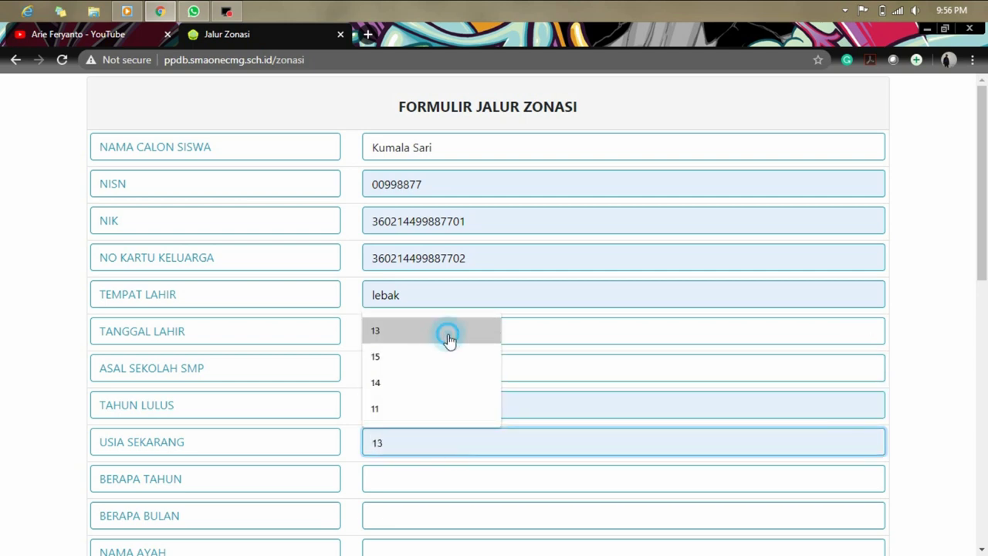
pyautogui.click(467, 463)
pyautogui.click(476, 487)
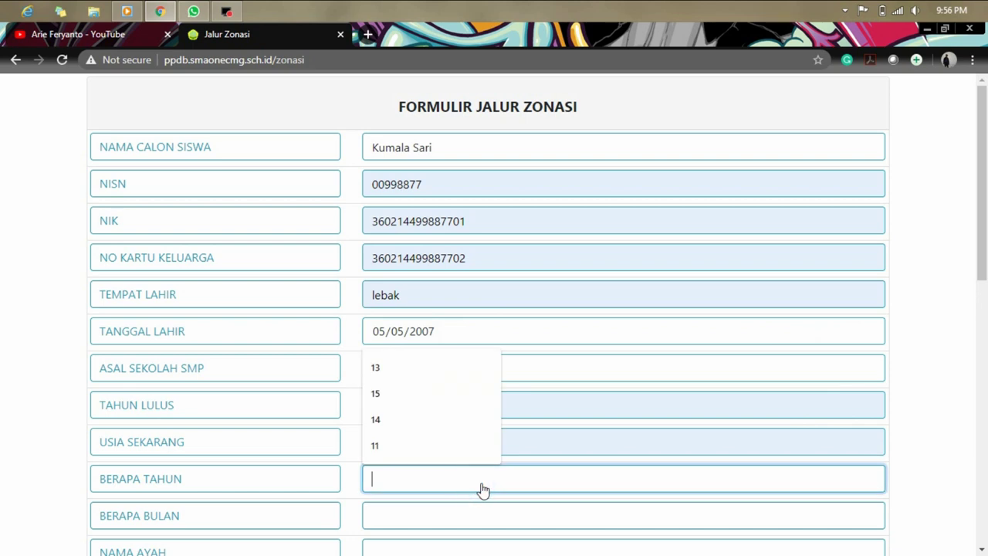
pyautogui.click(452, 368)
pyautogui.scroll(-1, 463, 435)
pyautogui.click(457, 441)
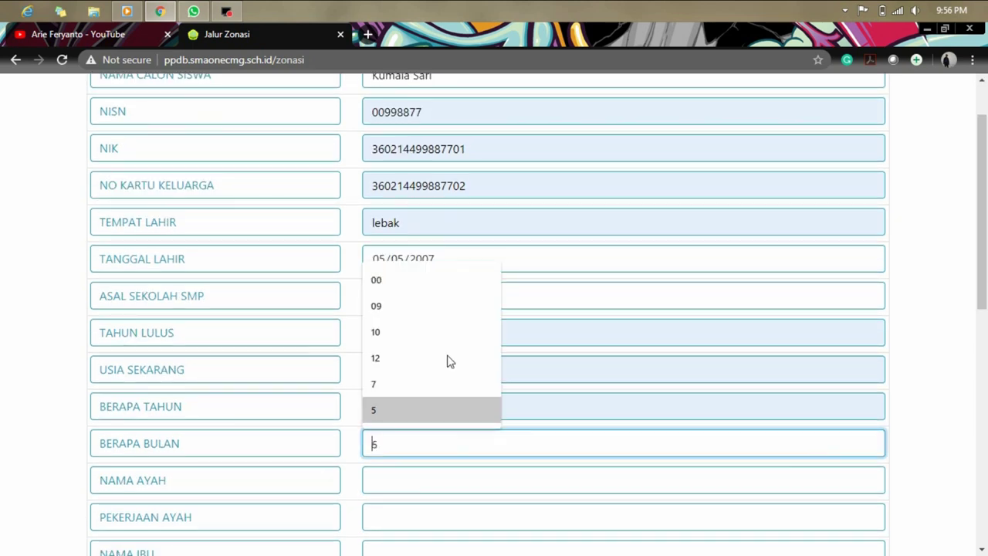
pyautogui.click(425, 282)
# Enter the father's name and occupation PNS, then move through the mother's fields.
pyautogui.scroll(-1, 452, 385)
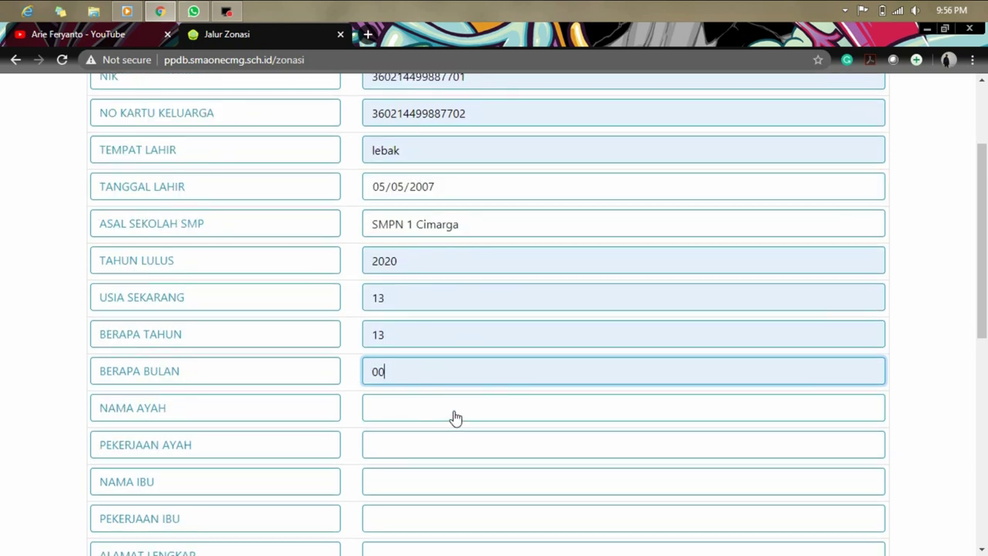
pyautogui.click(454, 416)
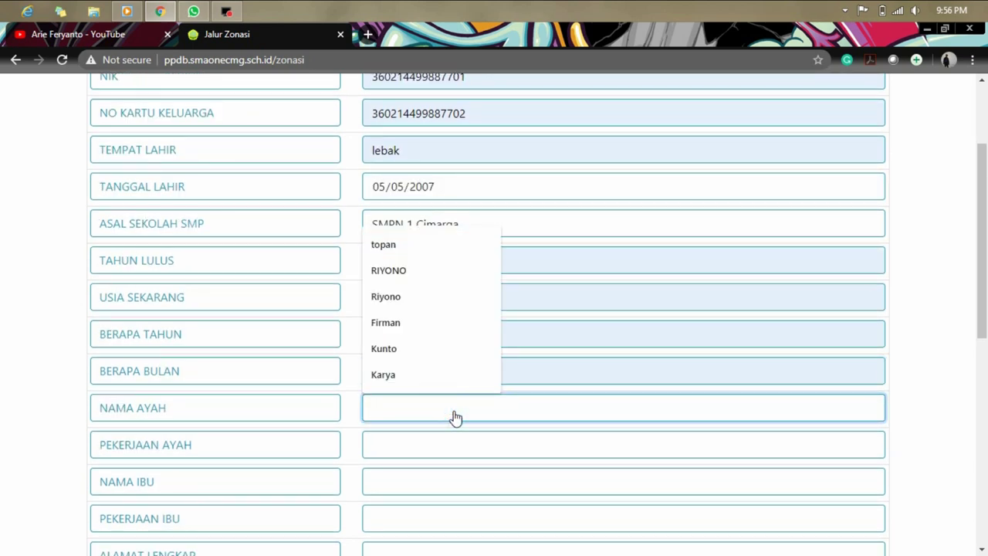
pyautogui.write('Topan')
pyautogui.press('Tab')
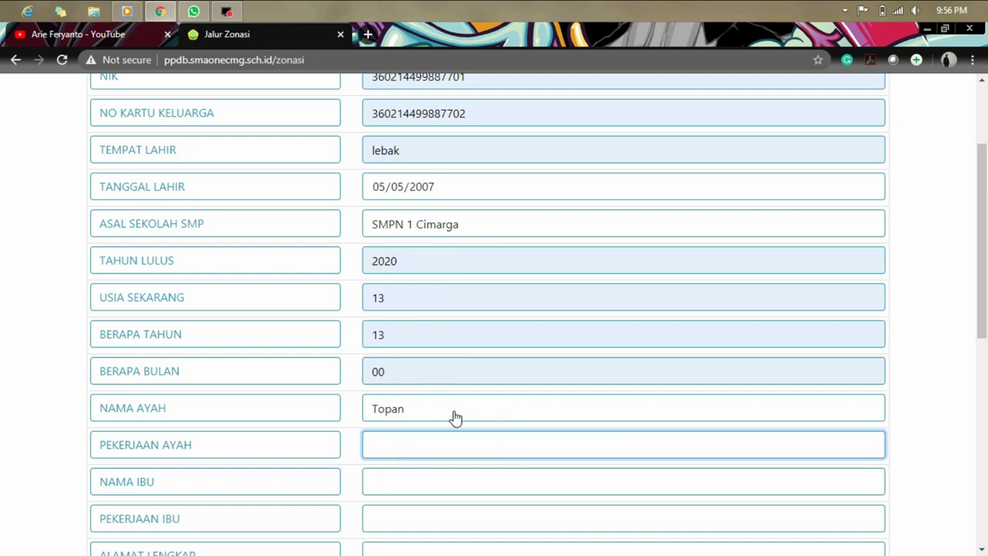
pyautogui.write('PNS')
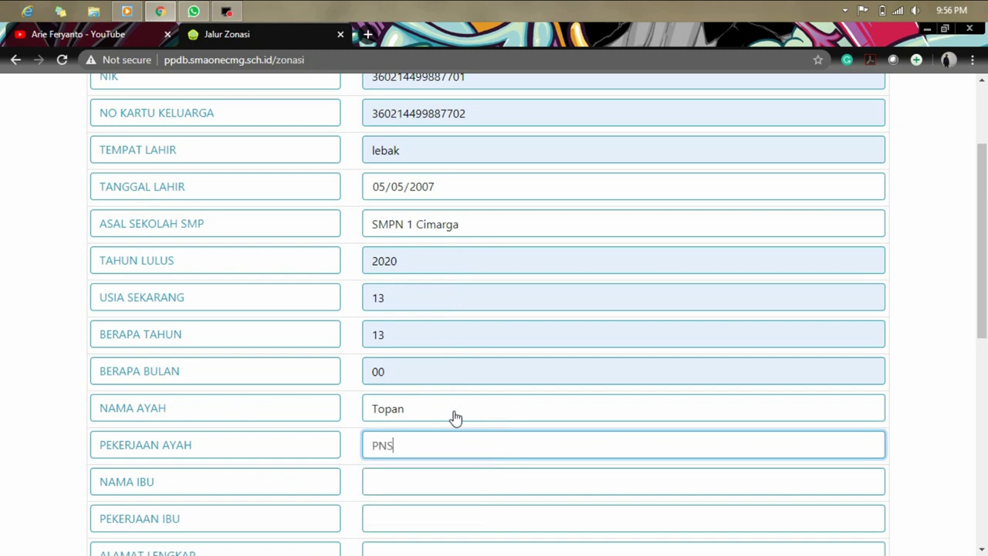
pyautogui.press('Tab')
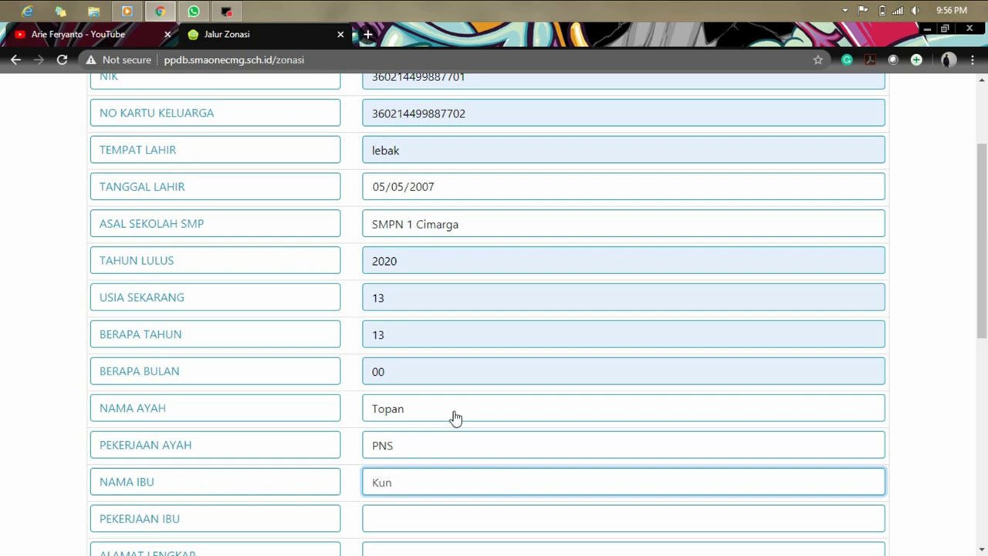
pyautogui.press('Tab')
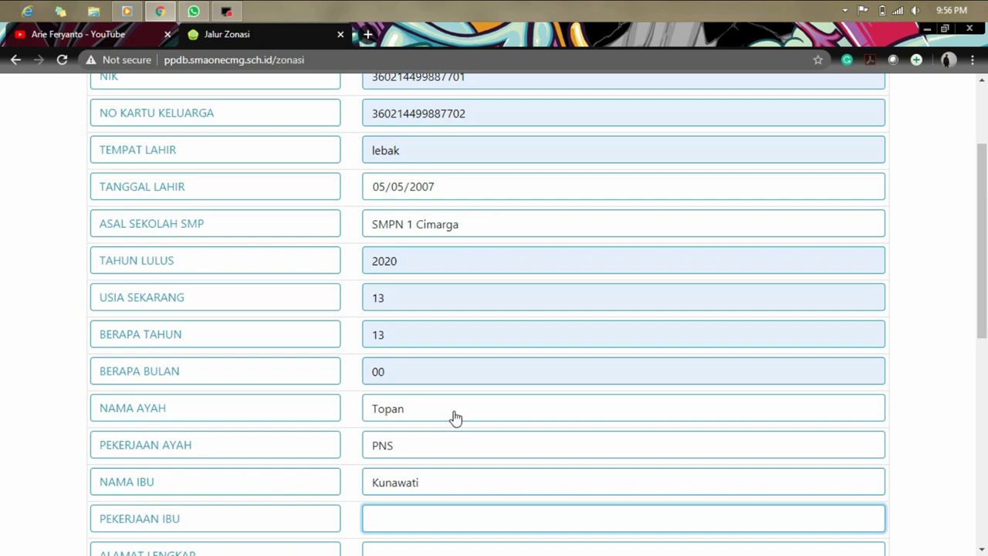
# Fill in the home address and the phone number from the saved suggestion.
pyautogui.scroll(-1, 456, 417)
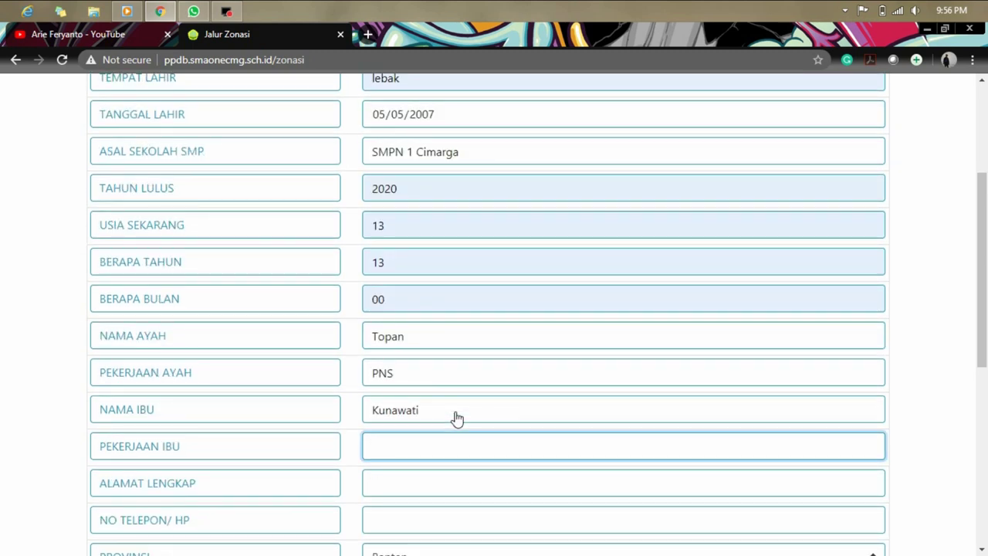
pyautogui.click(451, 485)
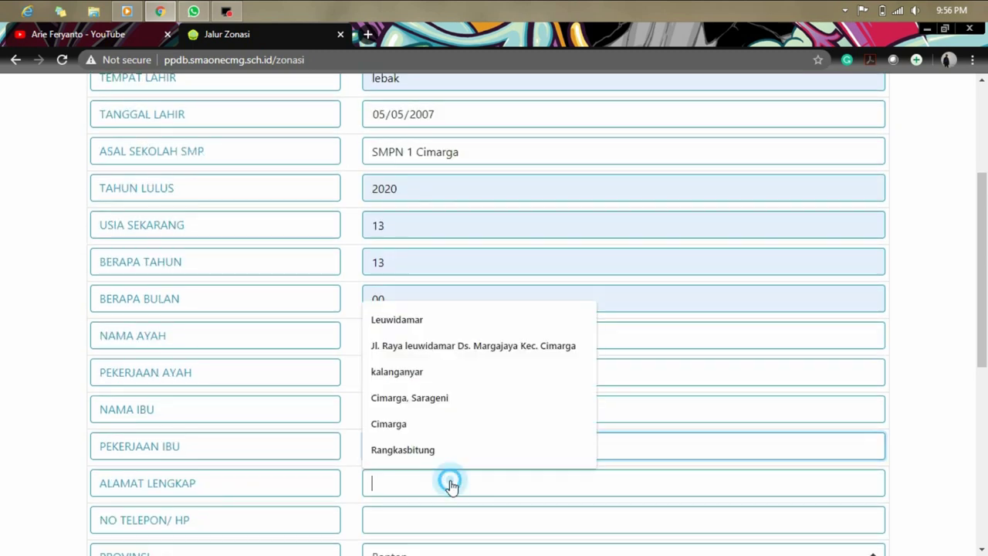
pyautogui.write('Cimarga')
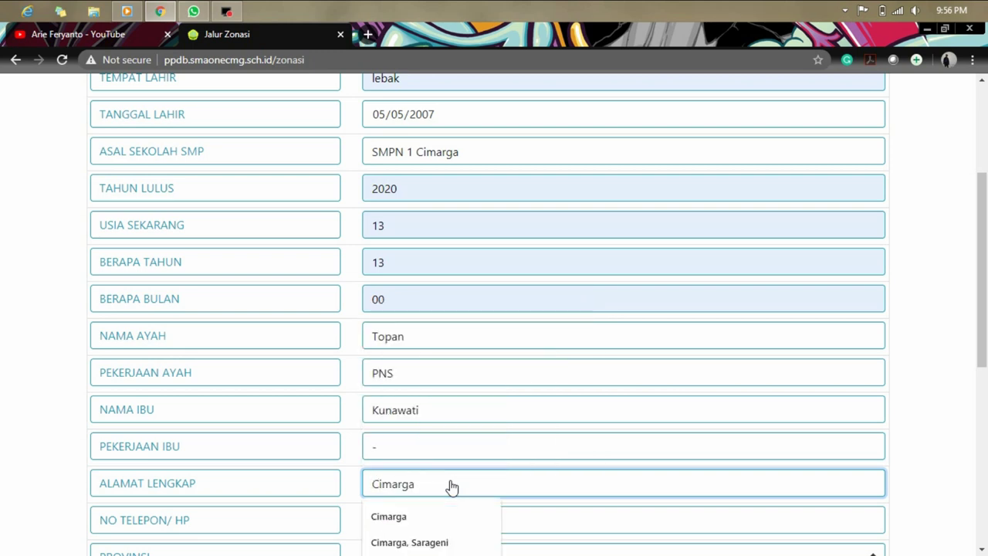
pyautogui.scroll(-1, 618, 486)
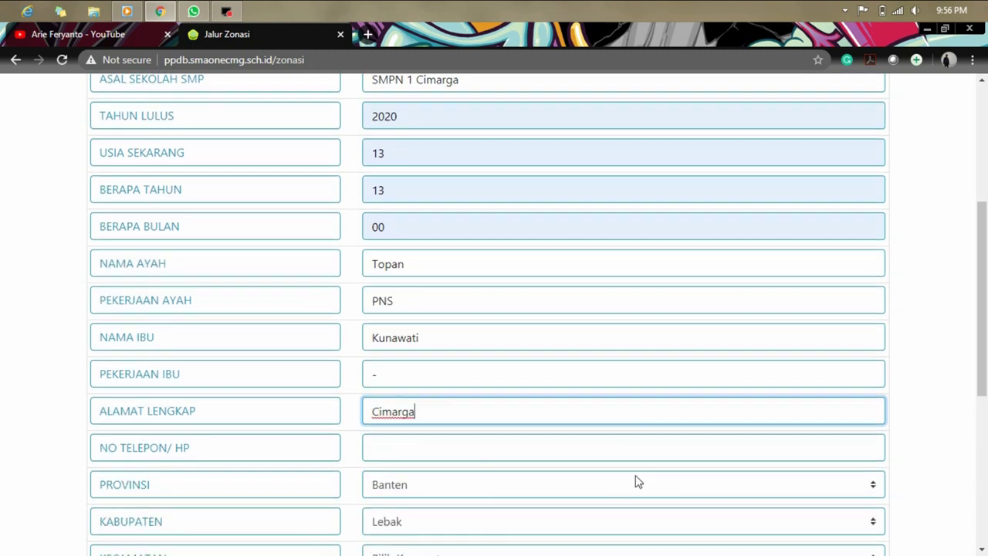
pyautogui.click(579, 455)
pyautogui.click(398, 481)
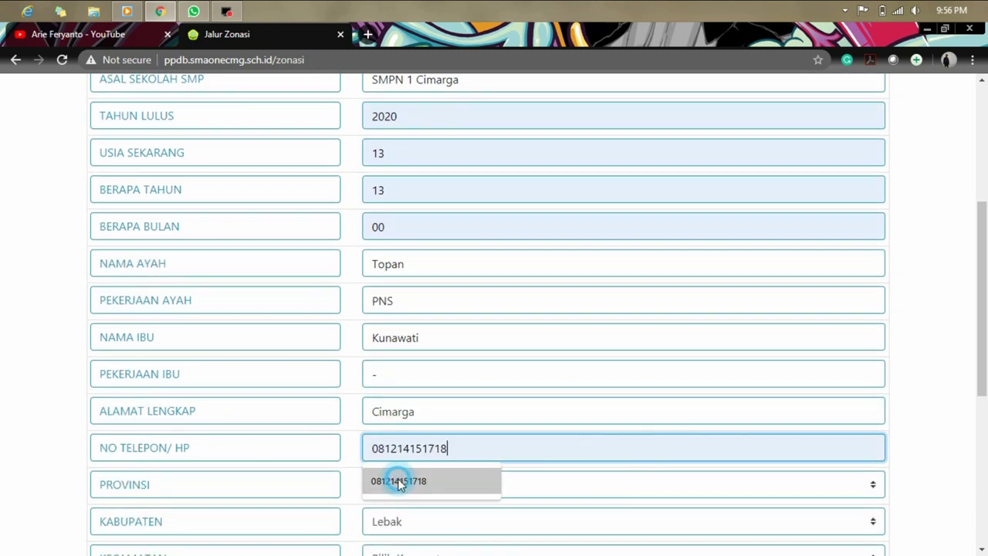
pyautogui.scroll(-1, 951, 379)
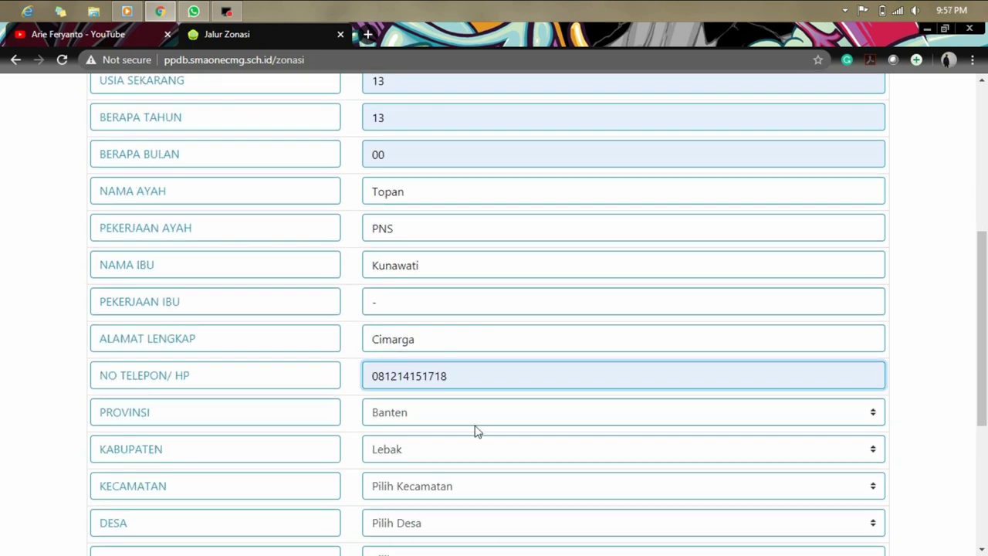
pyautogui.scroll(-1, 955, 368)
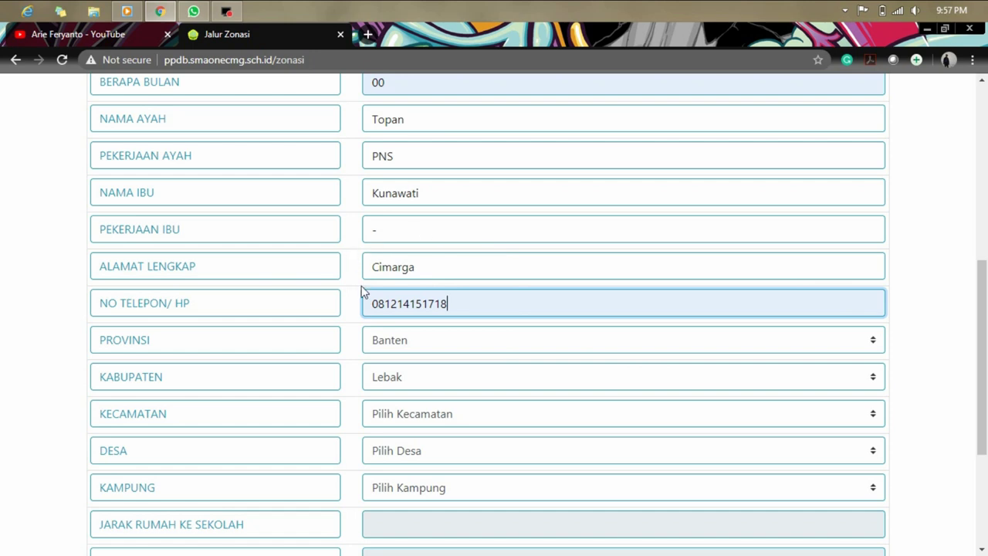
# Choose region Banten, Lebak, CIMARGA district, CIMARGA village and LEBAK WARU hamlet.
pyautogui.click(578, 346)
pyautogui.click(576, 344)
pyautogui.click(581, 378)
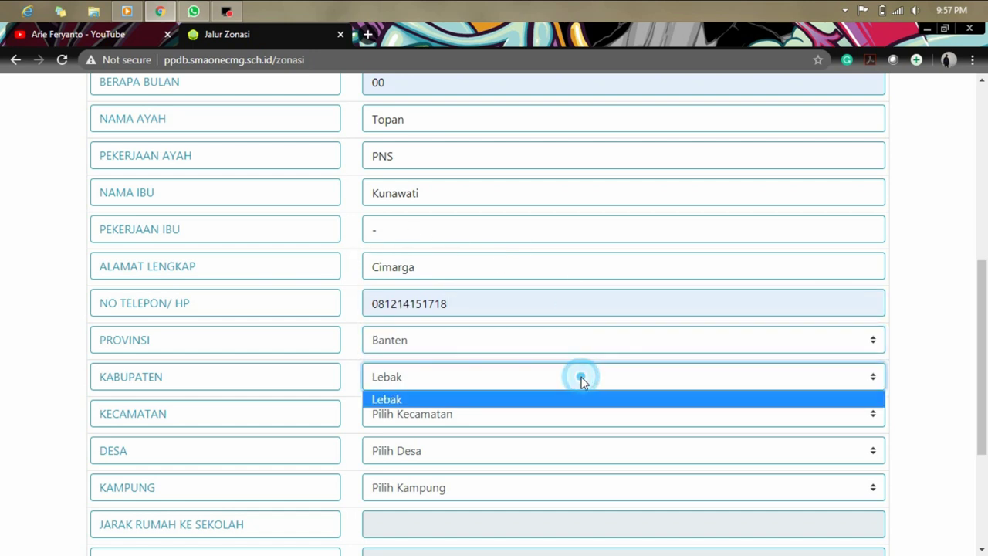
pyautogui.click(571, 400)
pyautogui.click(570, 414)
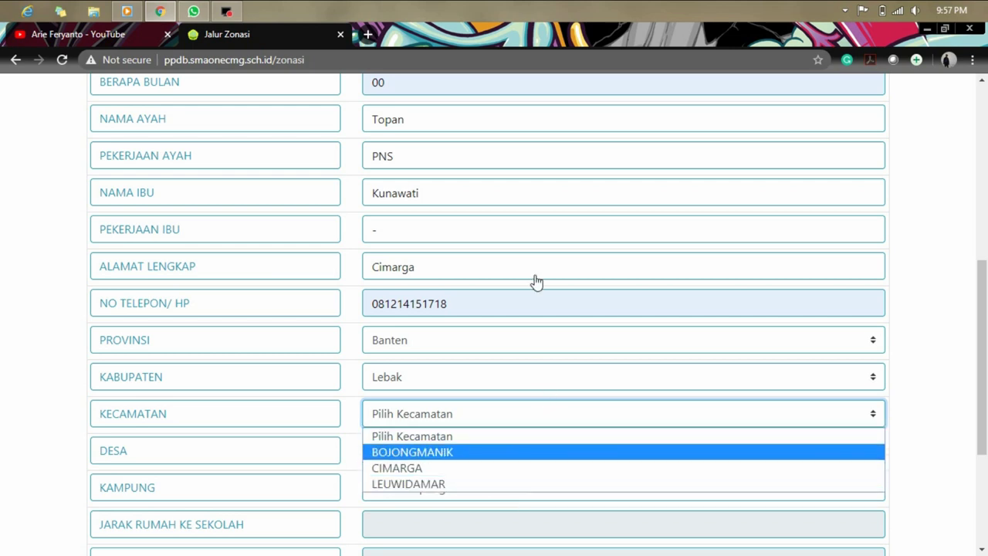
pyautogui.click(480, 468)
pyautogui.scroll(-2, 906, 409)
pyautogui.click(576, 305)
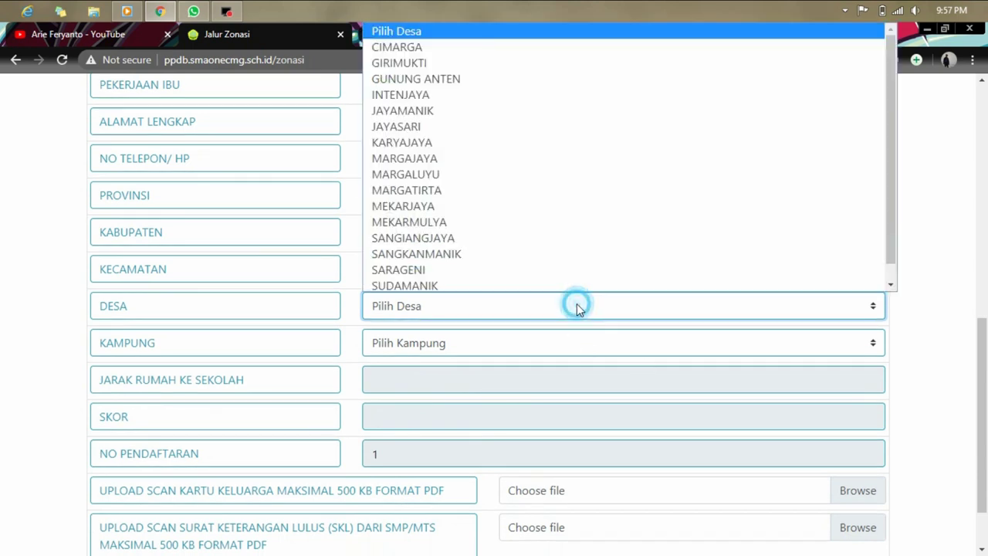
pyautogui.click(502, 51)
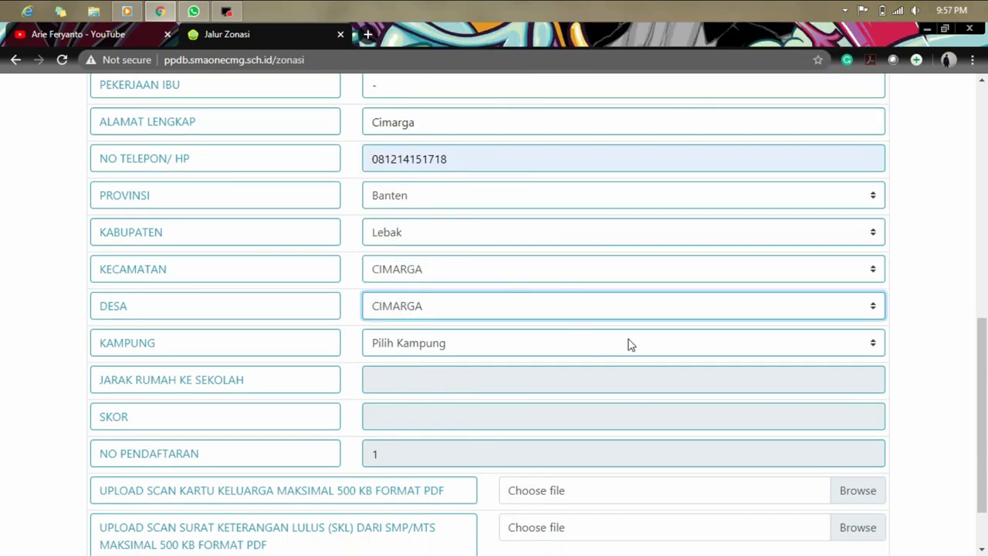
pyautogui.click(627, 344)
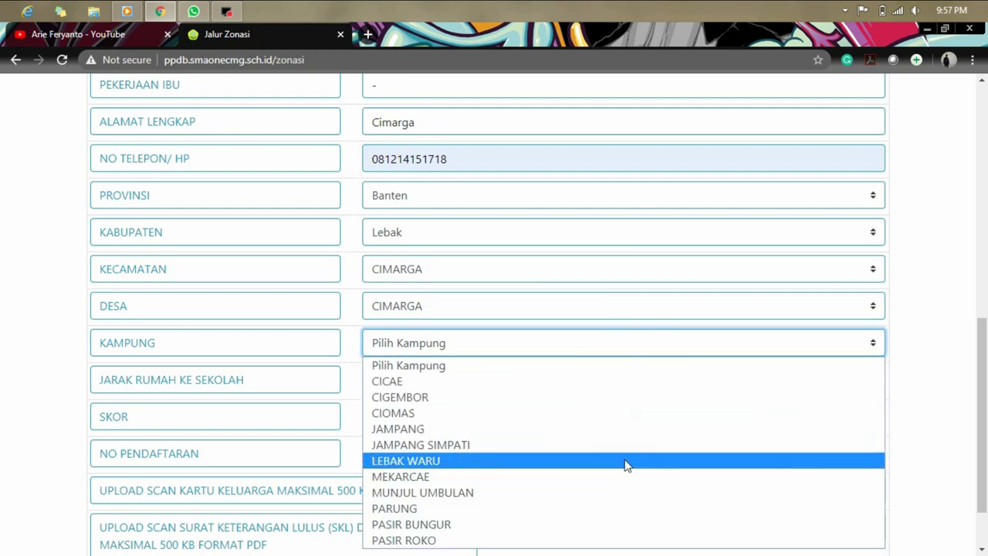
pyautogui.click(626, 462)
# Scroll down to the uploads and browse for the family card (KK) scan.
pyautogui.scroll(-1, 938, 368)
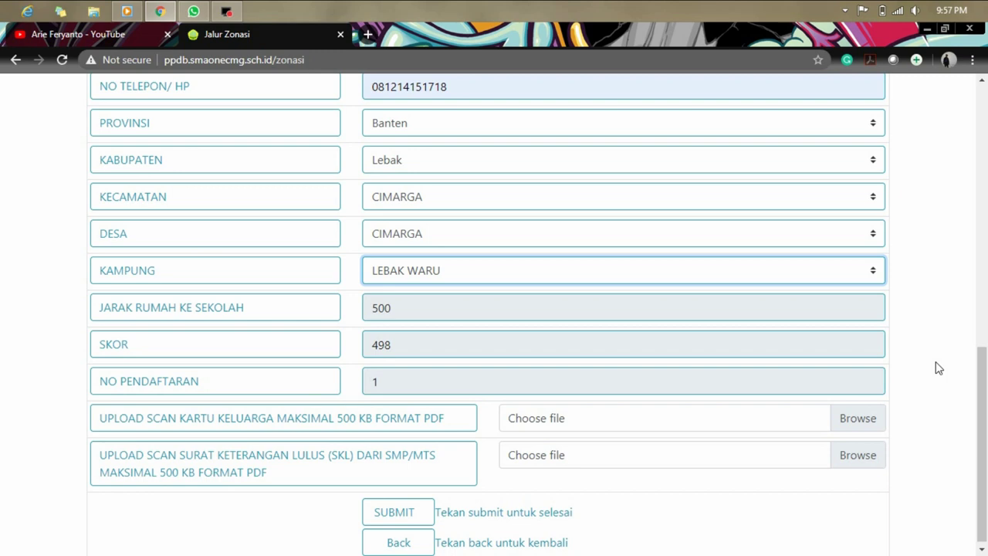
pyautogui.scroll(-1, 443, 368)
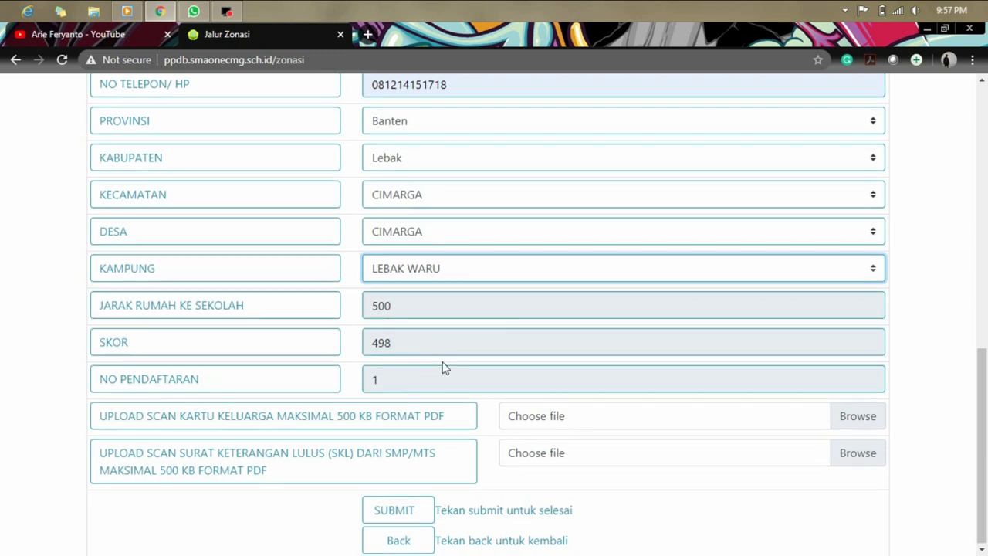
pyautogui.scroll(8, 864, 276)
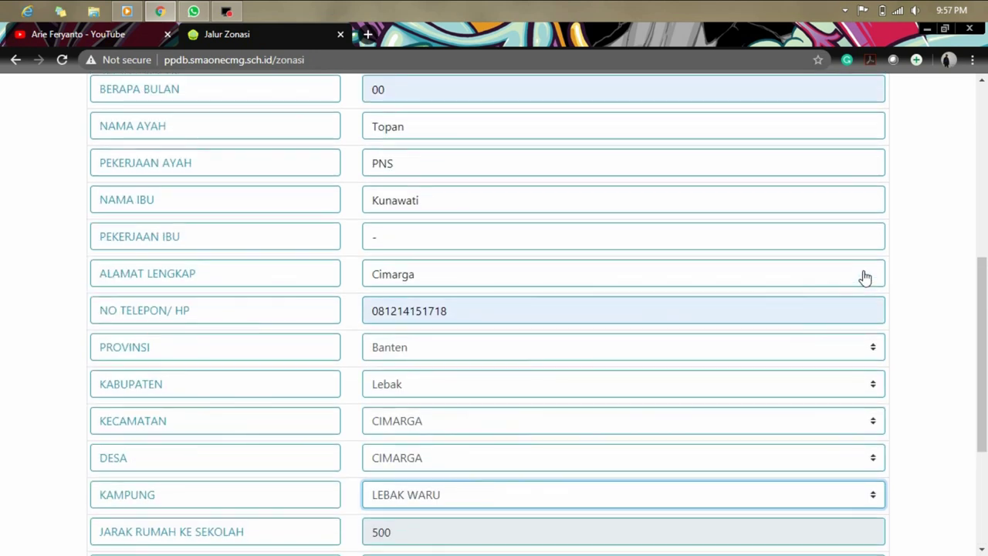
pyautogui.scroll(-8, 864, 275)
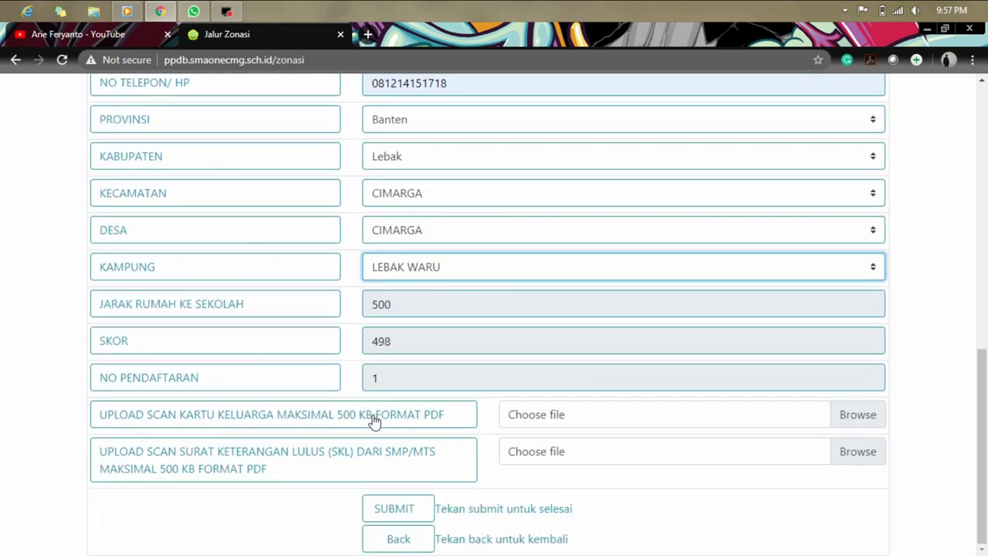
pyautogui.click(844, 414)
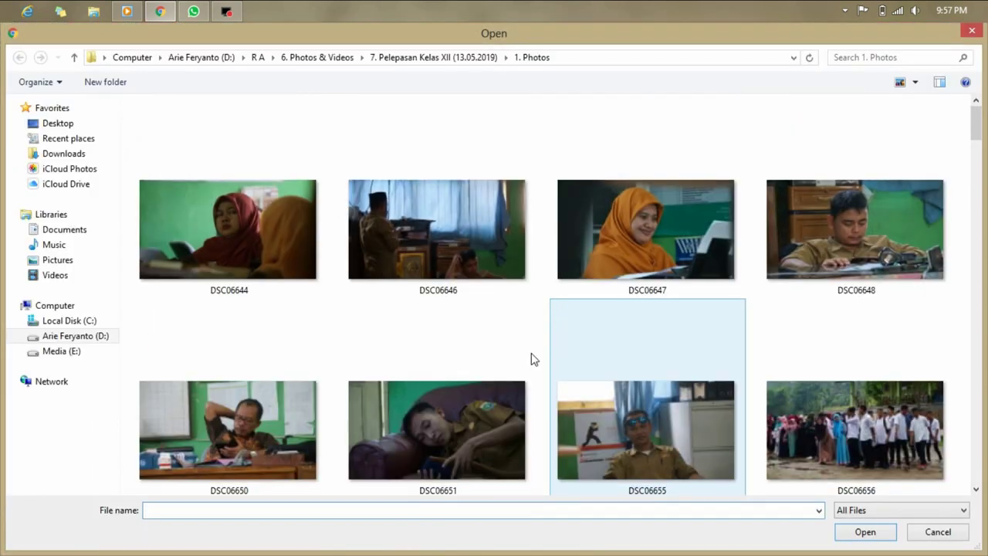
# Go to Downloads\Documents, widen the name column and select the 90 KB PDF.
pyautogui.click(39, 157)
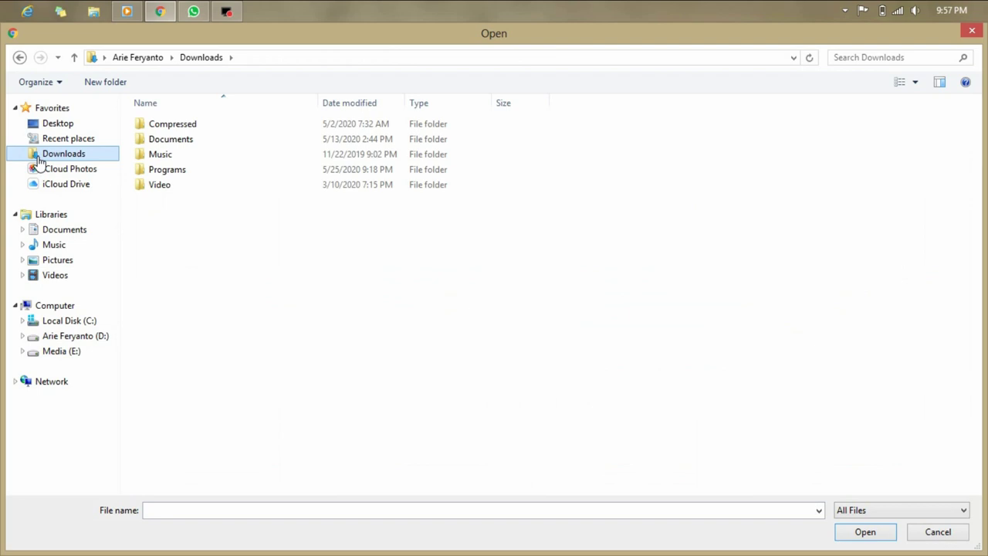
pyautogui.doubleClick(188, 141)
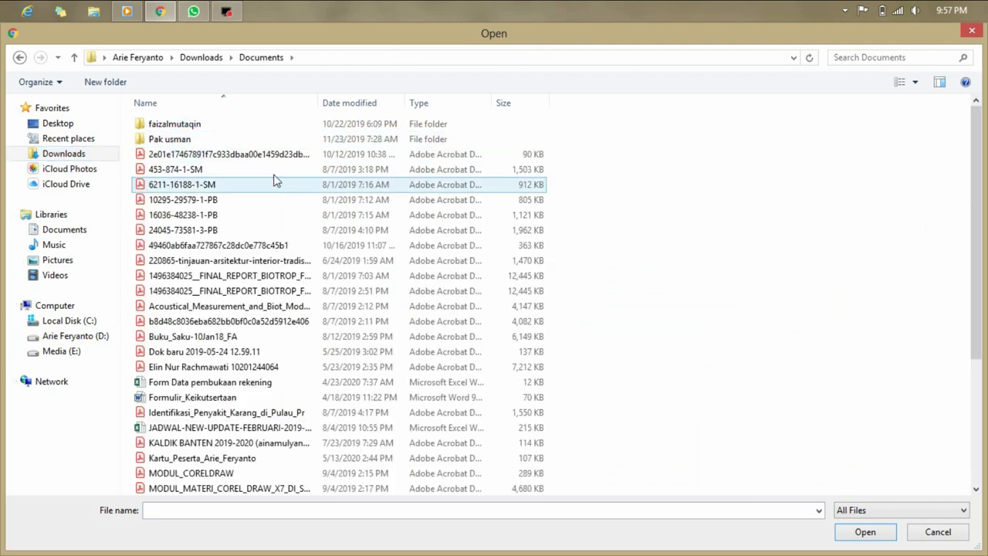
pyautogui.click(319, 101)
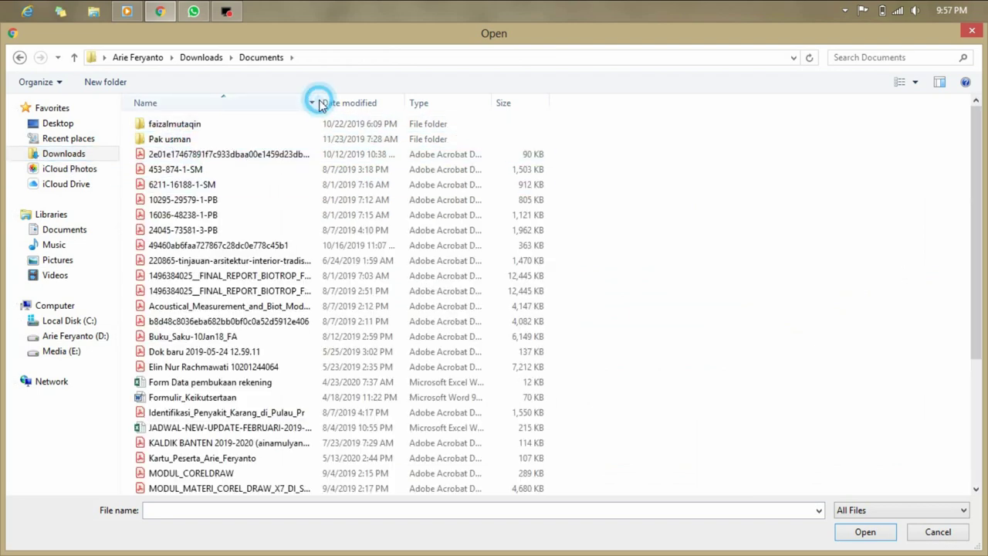
pyautogui.doubleClick(319, 102)
pyautogui.click(314, 154)
# Duplicate the PDF, rename the copy SCAN KK, and attach it as the family card scan.
pyautogui.hotkey('ctrl', 'c')
pyautogui.hotkey('ctrl', 'v')
pyautogui.click(325, 486)
pyautogui.write('S')
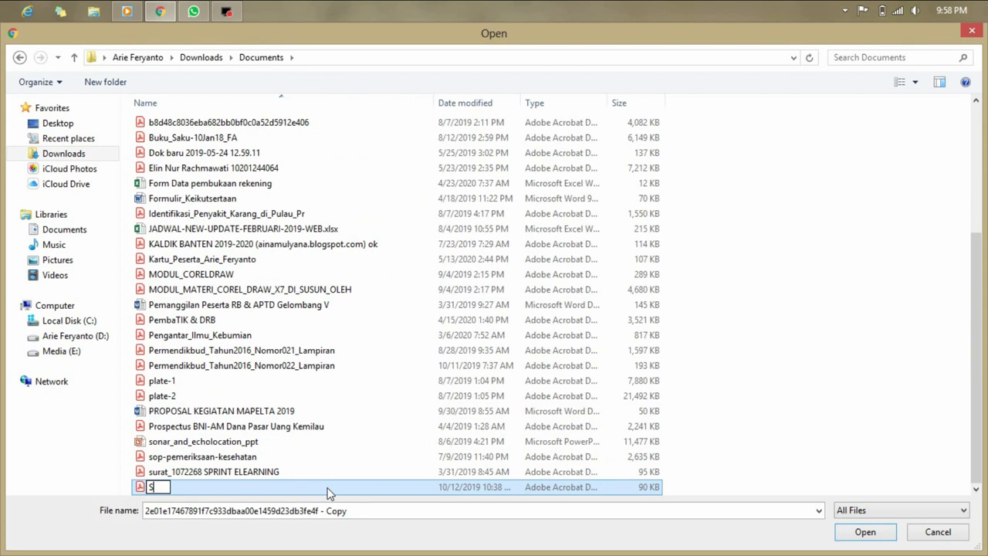
pyautogui.write('CAN KK')
pyautogui.press('Return')
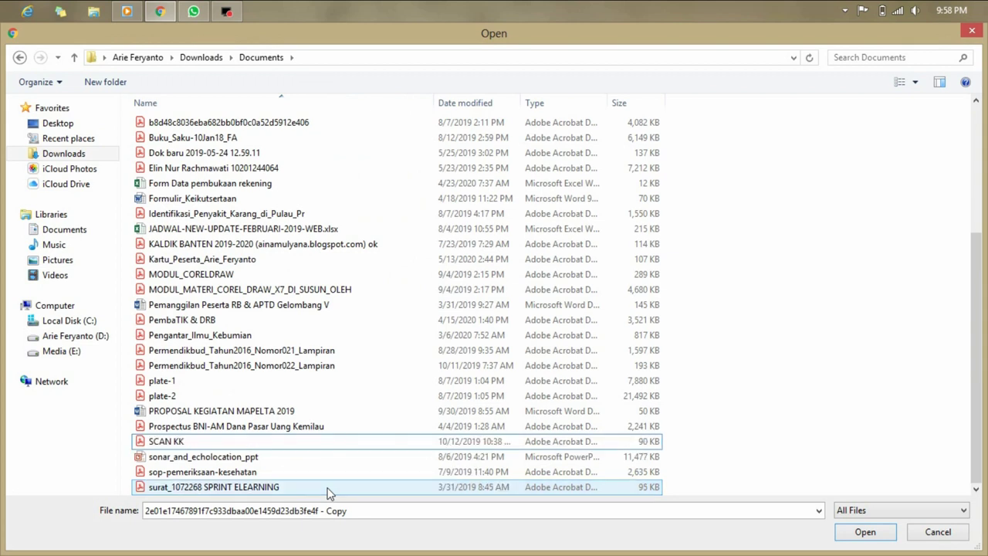
pyautogui.press('Return')
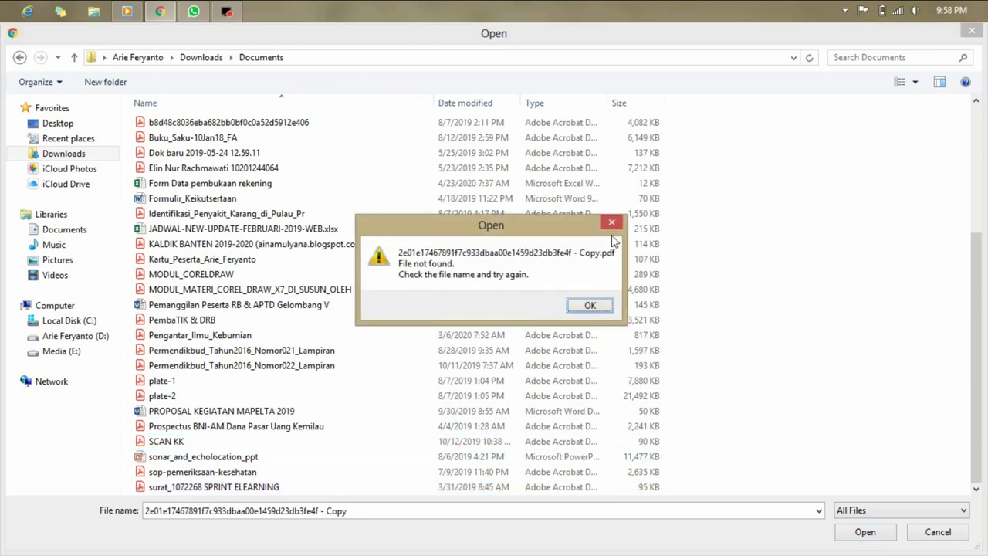
pyautogui.click(611, 222)
pyautogui.doubleClick(319, 440)
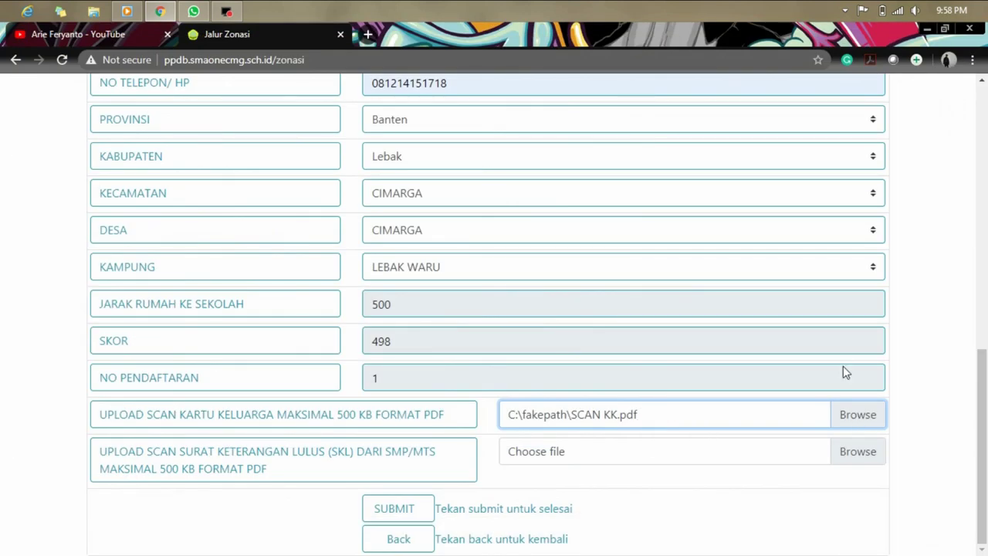
# Browse for the SKL upload and duplicate the SCAN KK PDF in Documents.
pyautogui.click(866, 454)
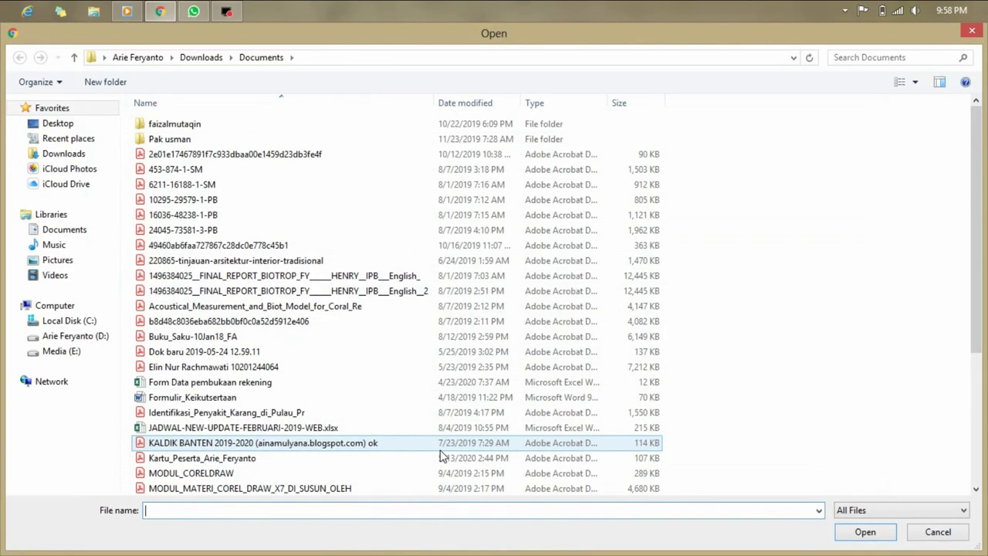
pyautogui.click(302, 445)
pyautogui.scroll(-5, 304, 445)
pyautogui.click(304, 441)
pyautogui.click(305, 448)
pyautogui.click(305, 446)
pyautogui.hotkey('ctrl', 'c')
pyautogui.hotkey('ctrl', 'v')
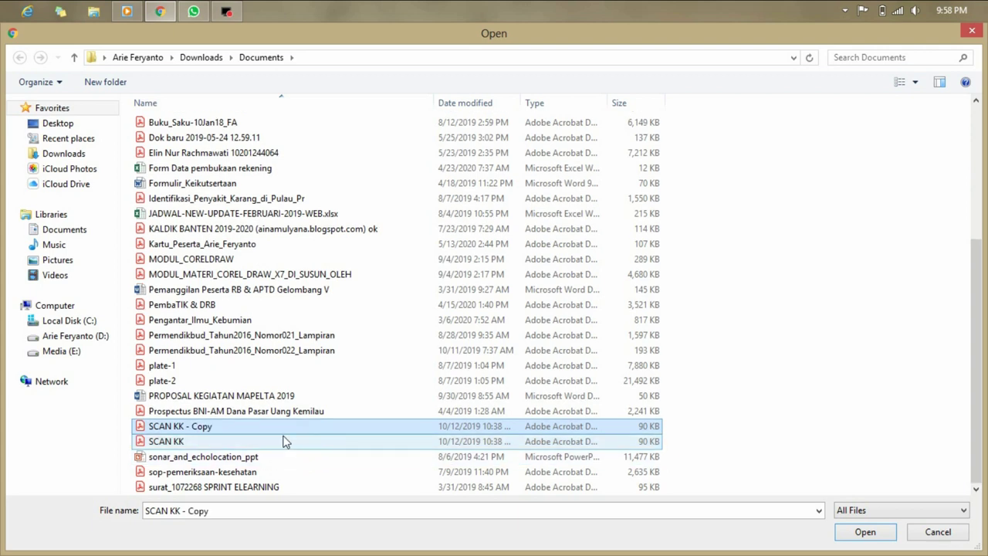
# Rename the copy to SCAN SKL and attach it as the SKL certificate scan.
pyautogui.click(290, 432)
pyautogui.click(173, 426)
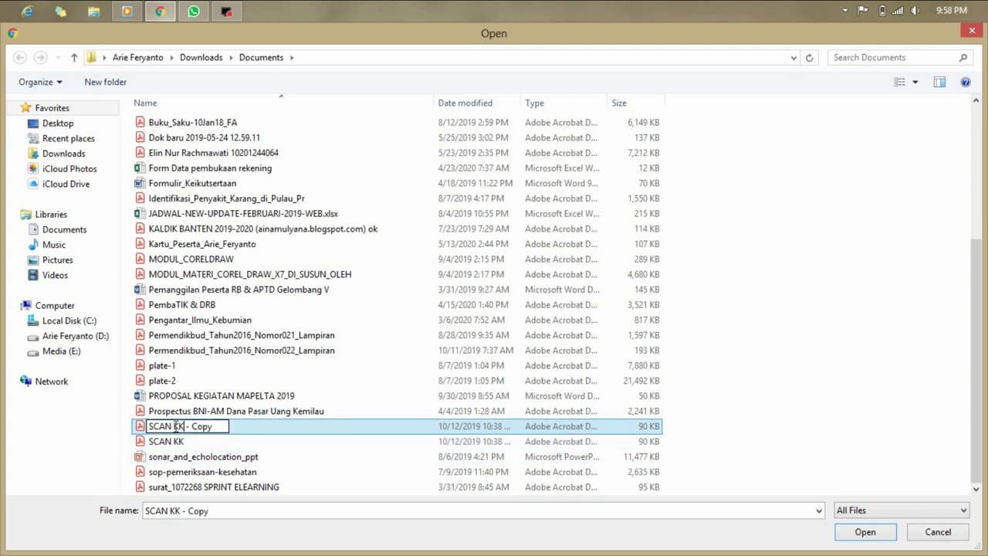
pyautogui.hotkey('shift', 'End')
pyautogui.write('SKL')
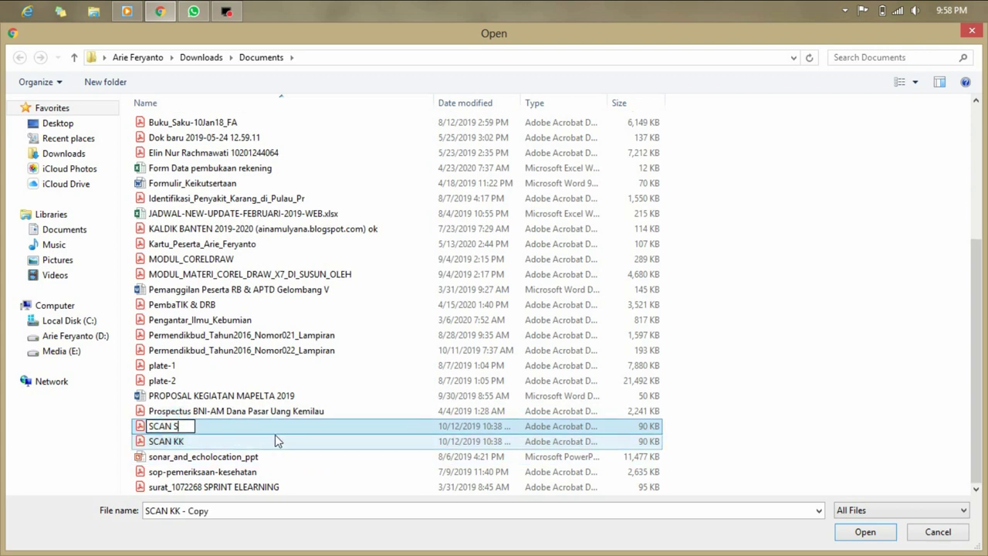
pyautogui.press('Return')
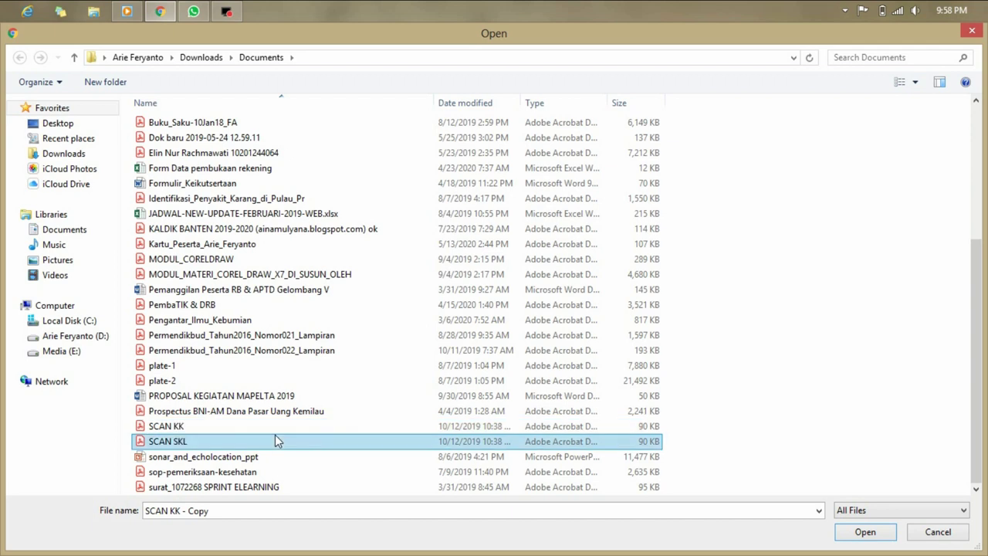
pyautogui.click(276, 435)
pyautogui.click(864, 531)
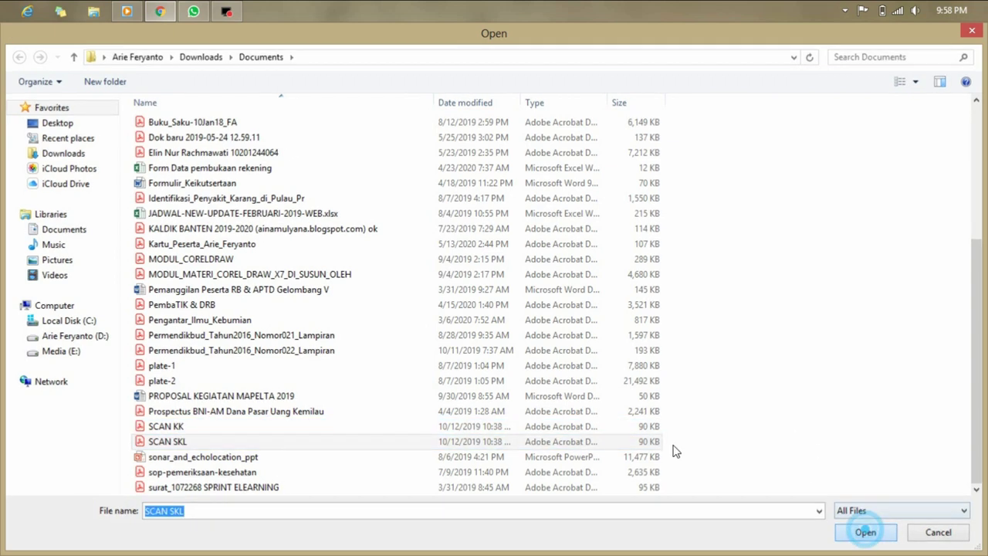
pyautogui.click(936, 360)
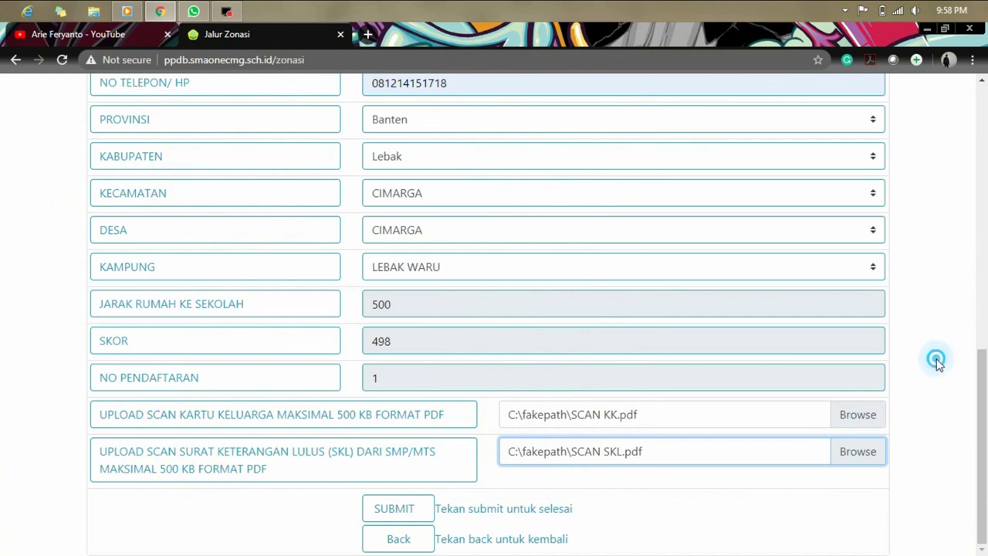
# Review the filled Jalur Zonasi form and submit it with SUBMIT.
pyautogui.scroll(3, 936, 363)
pyautogui.scroll(-3, 936, 363)
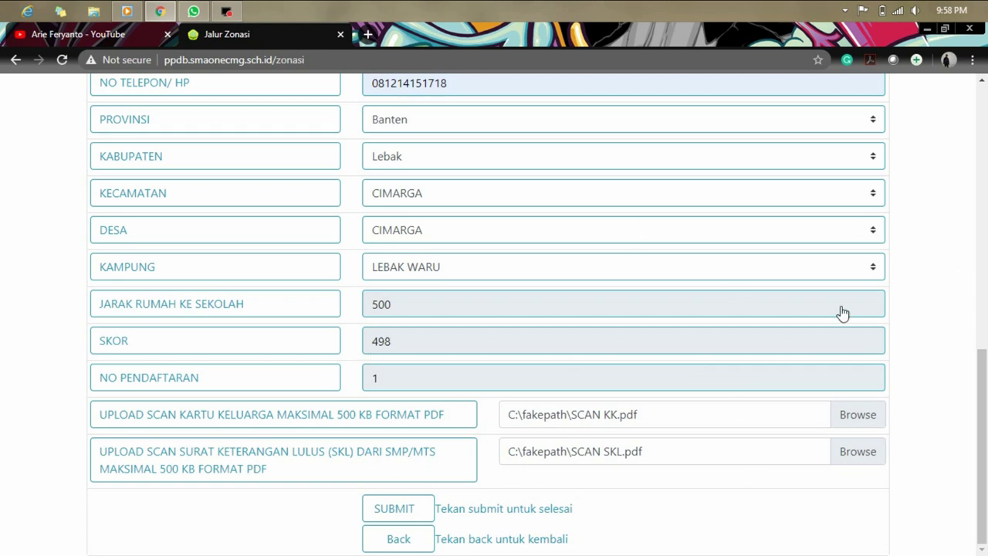
pyautogui.scroll(5, 759, 346)
pyautogui.scroll(-5, 758, 347)
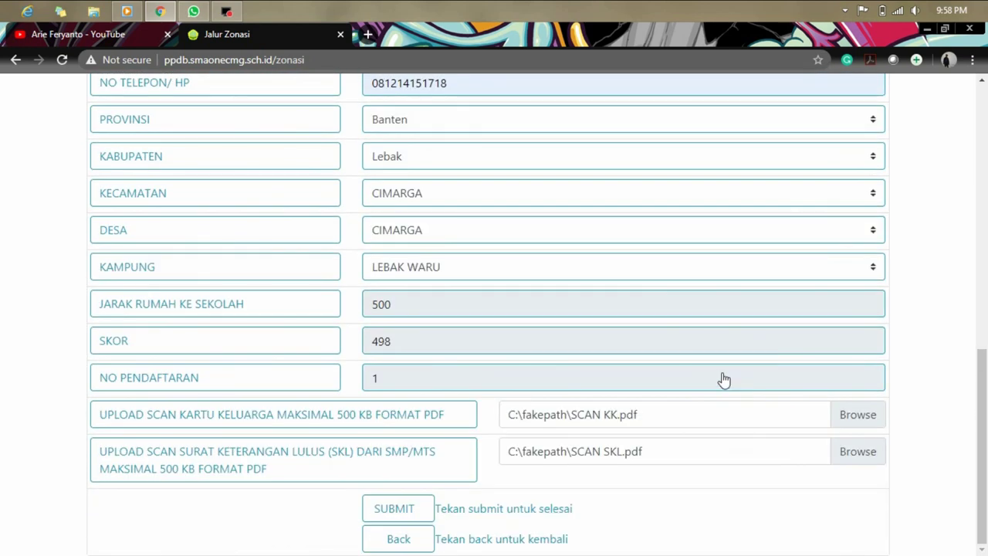
pyautogui.click(395, 511)
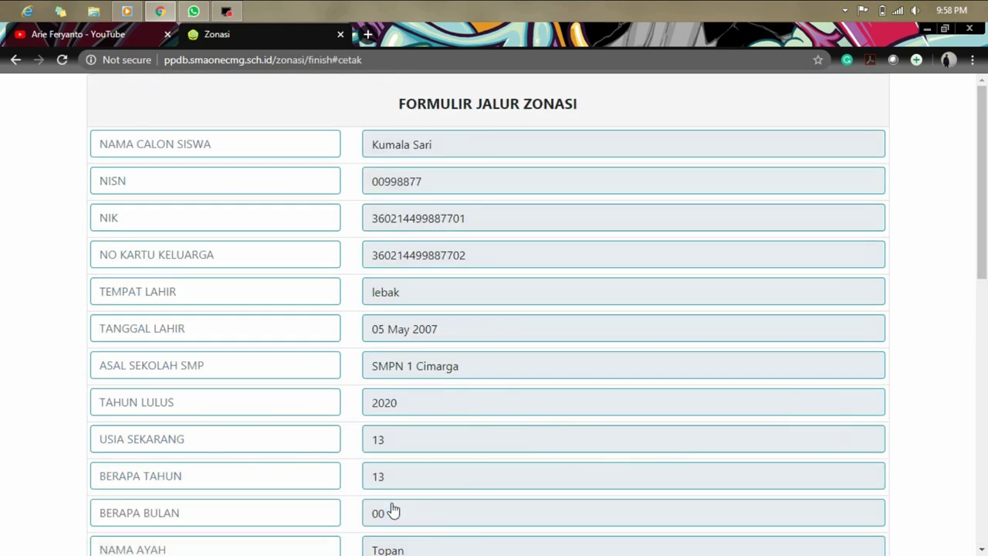
# Open the print preview of the BUKTI PENDAFTARAN ONLINE registration proof from the finish page.
pyautogui.scroll(-10, 629, 388)
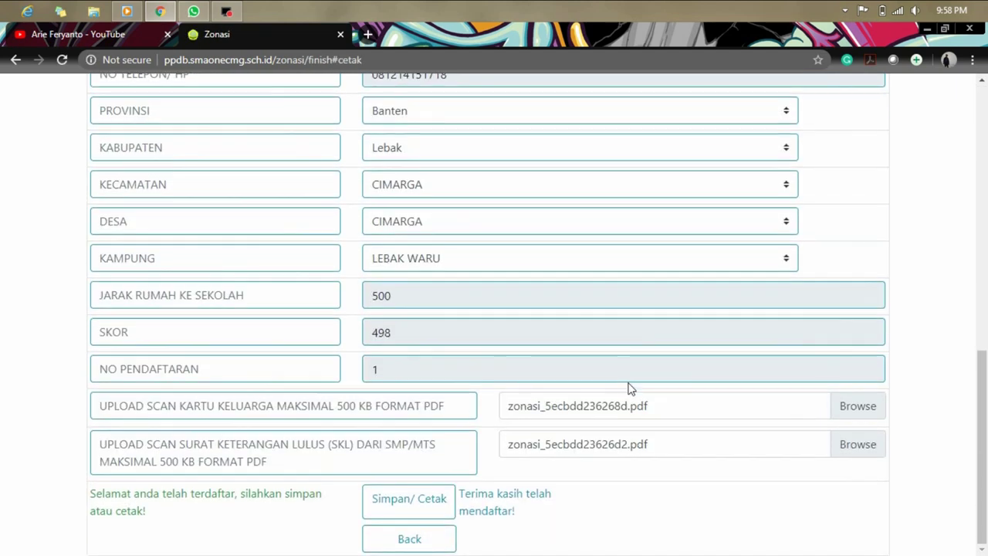
pyautogui.scroll(5, 720, 364)
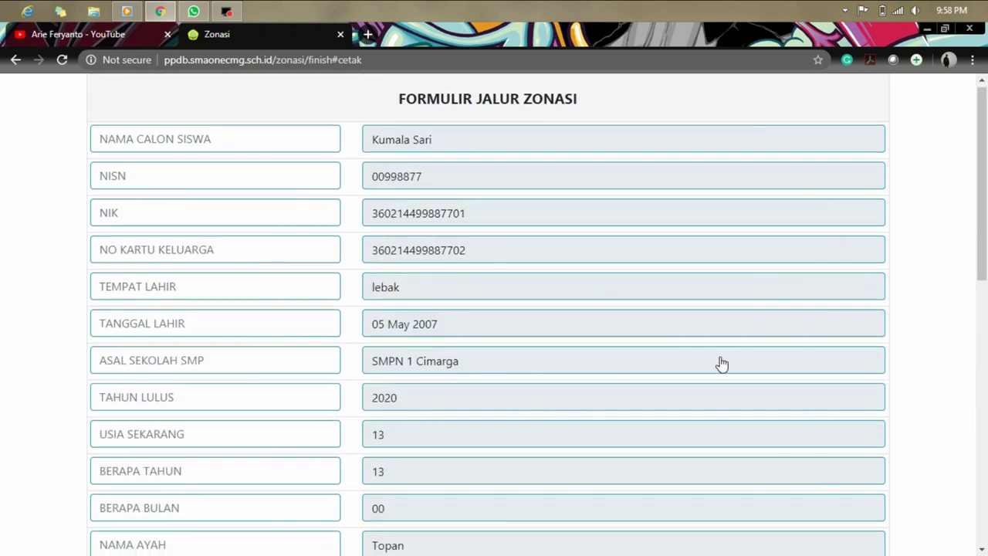
pyautogui.scroll(-10, 720, 364)
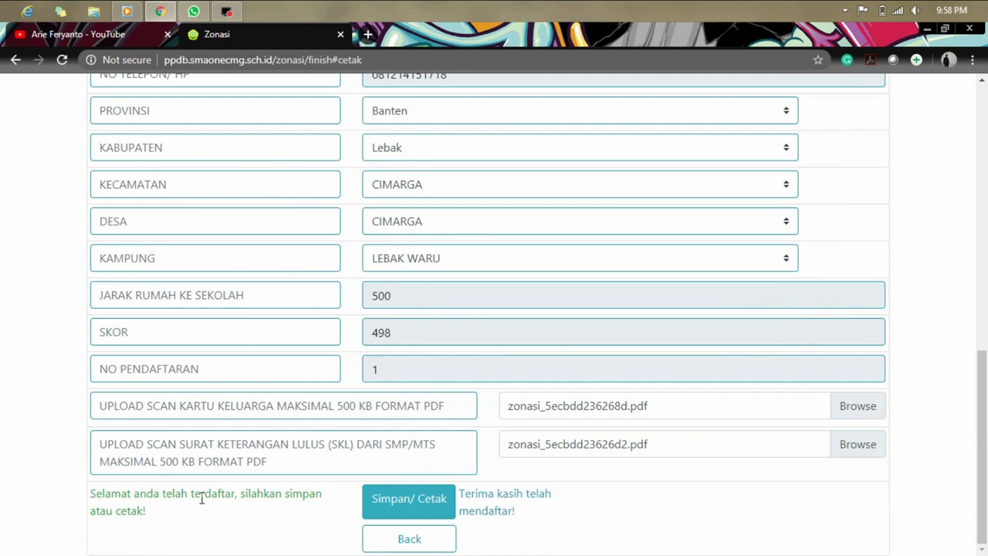
pyautogui.click(410, 503)
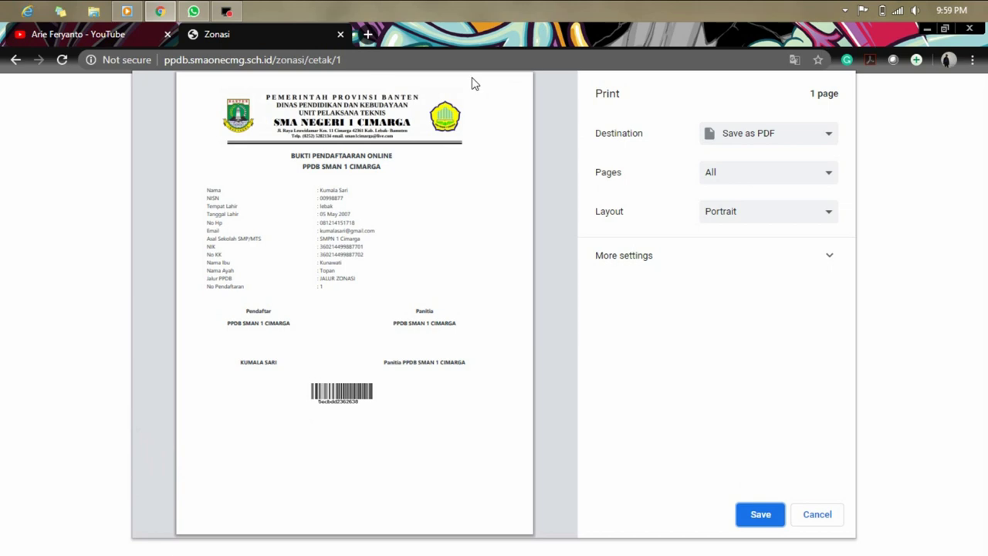
# Confirm Save as PDF as the print destination and save the registration proof.
pyautogui.click(777, 135)
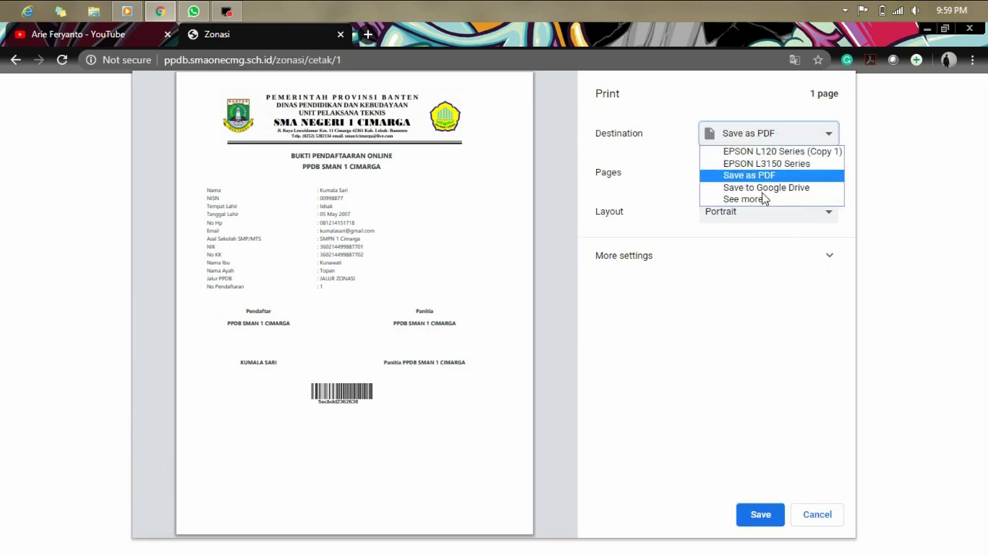
pyautogui.click(800, 136)
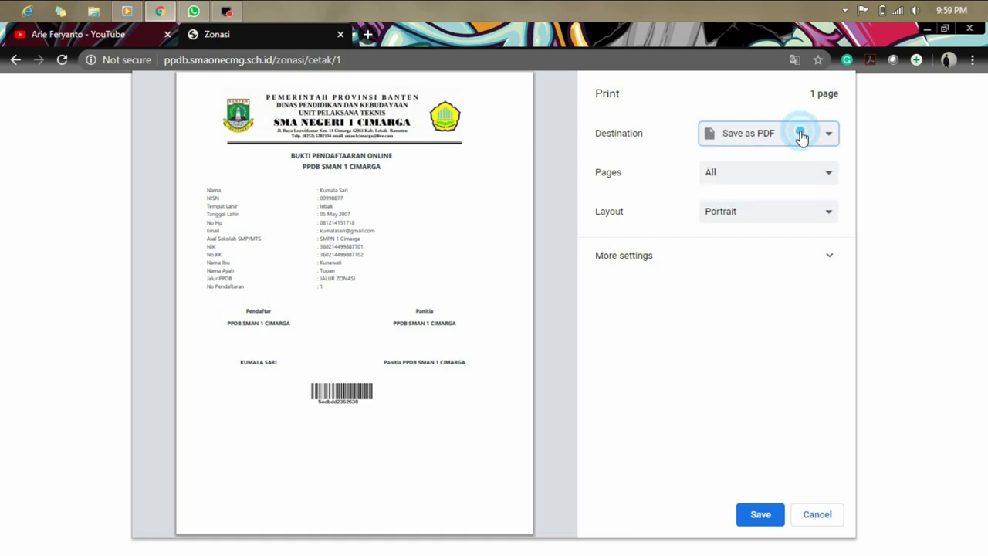
pyautogui.click(800, 135)
pyautogui.click(799, 134)
pyautogui.click(799, 133)
pyautogui.click(802, 174)
pyautogui.click(770, 517)
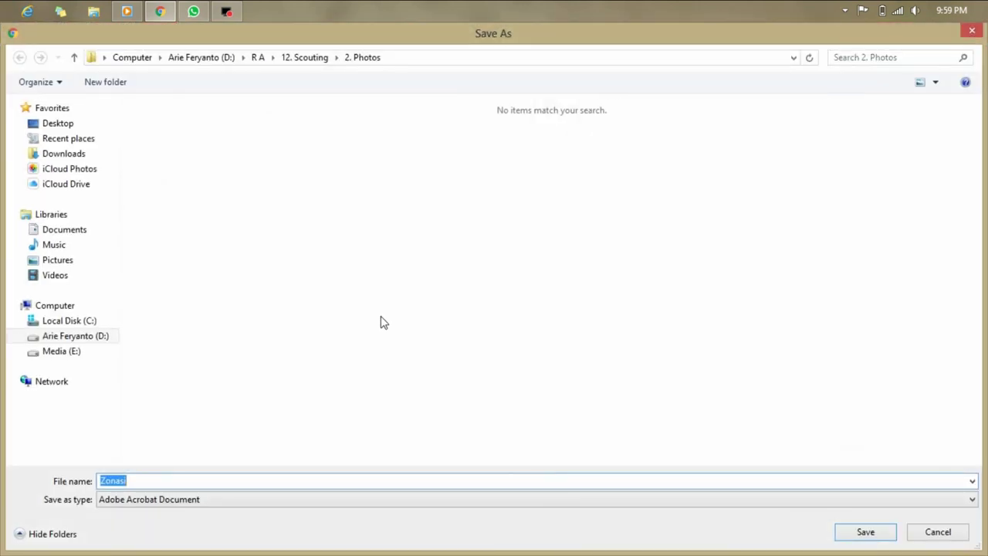
# Choose the Downloads folder and rename the PDF starting with PPDB followed by the student's name.
pyautogui.click(56, 153)
pyautogui.click(528, 476)
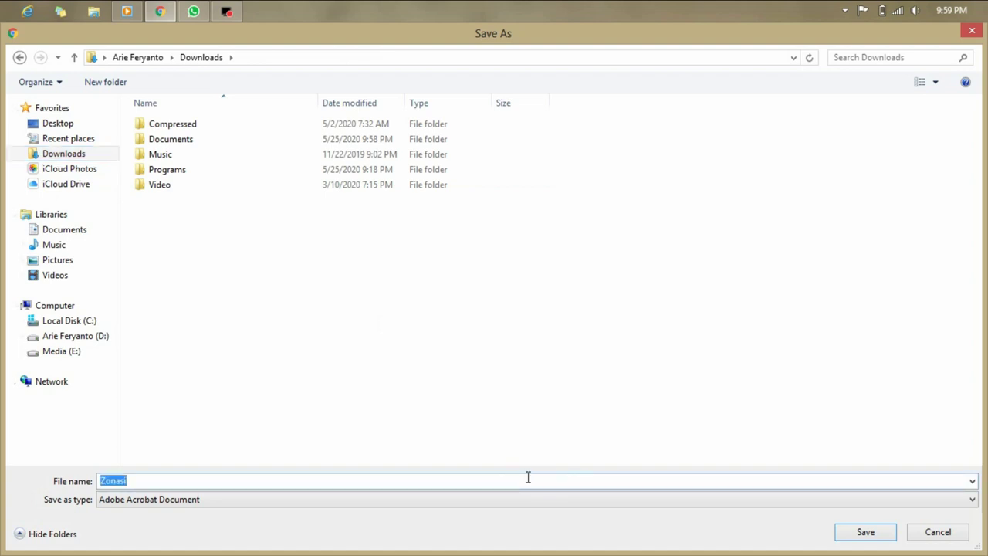
pyautogui.write('PP')
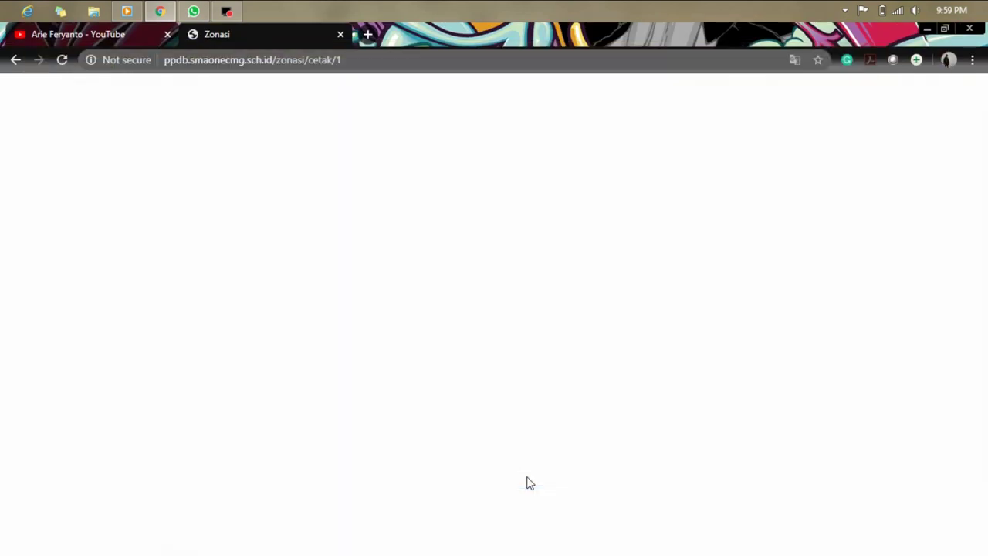
pyautogui.click(496, 61)
pyautogui.click(514, 60)
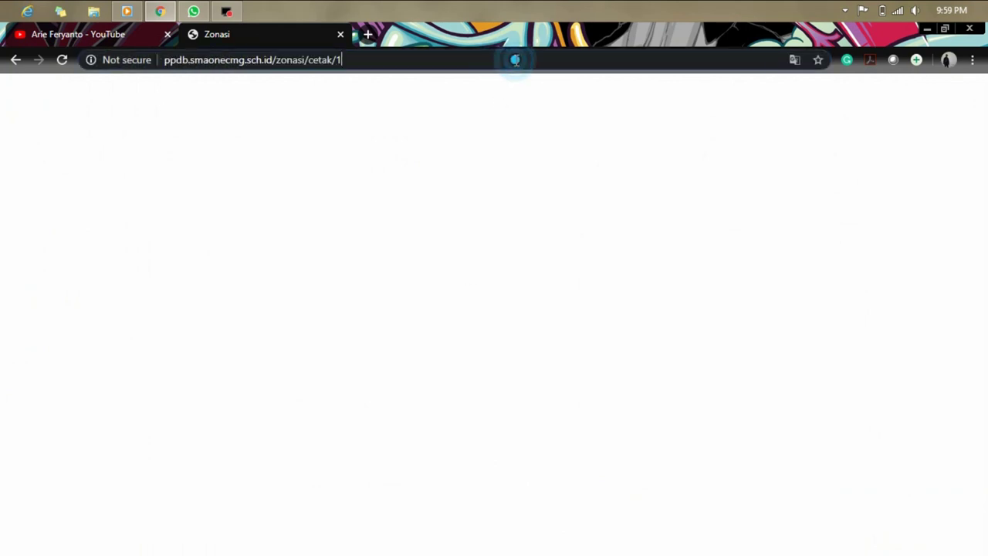
pyautogui.click(537, 147)
pyautogui.click(564, 56)
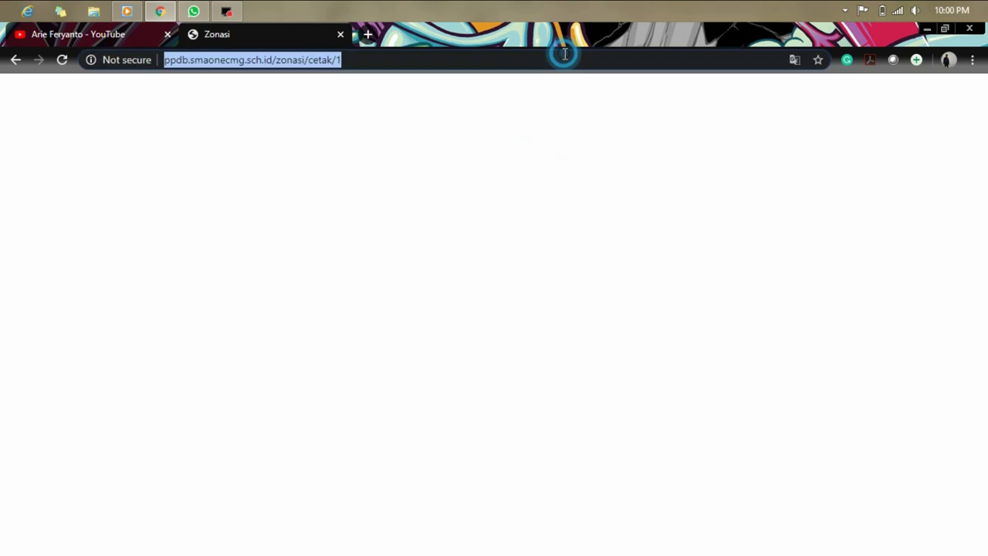
pyautogui.click(275, 62)
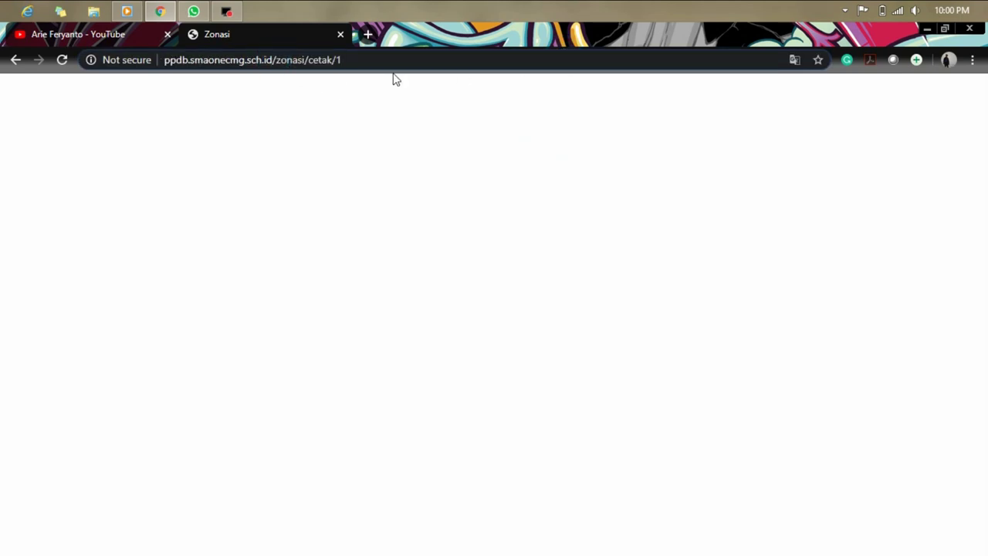